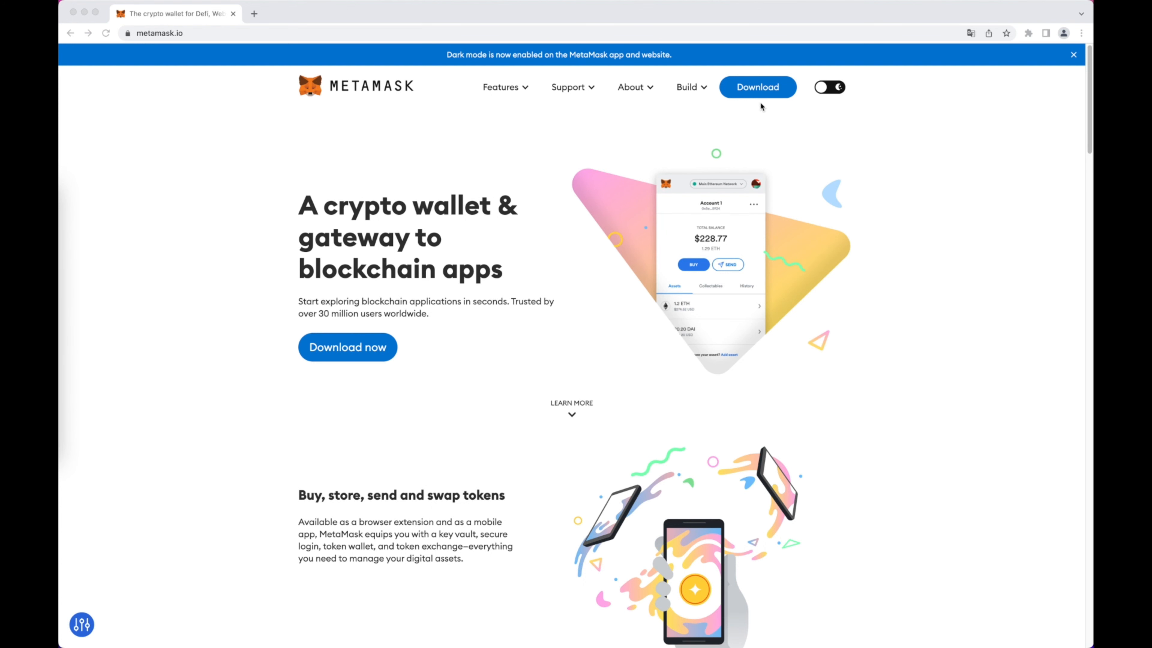
Install the MetaMask extension for Chrome, starting from the MetaMask website's download page and approving its permissions.
left_click(759, 91)
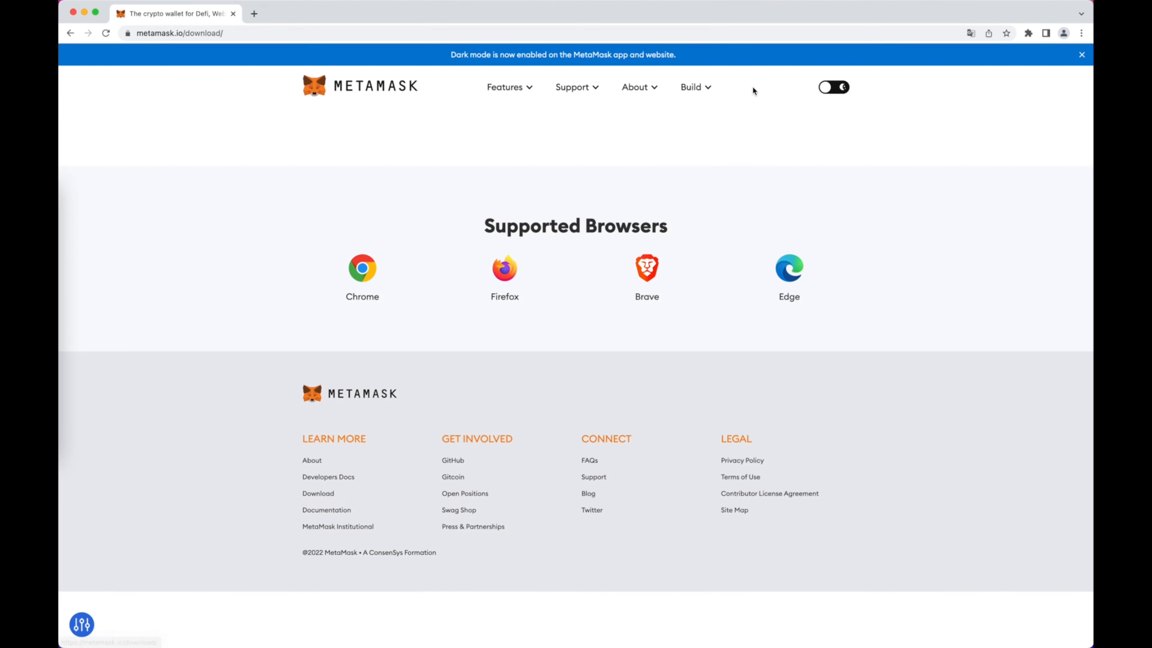
scroll(713, 268, "down", 5)
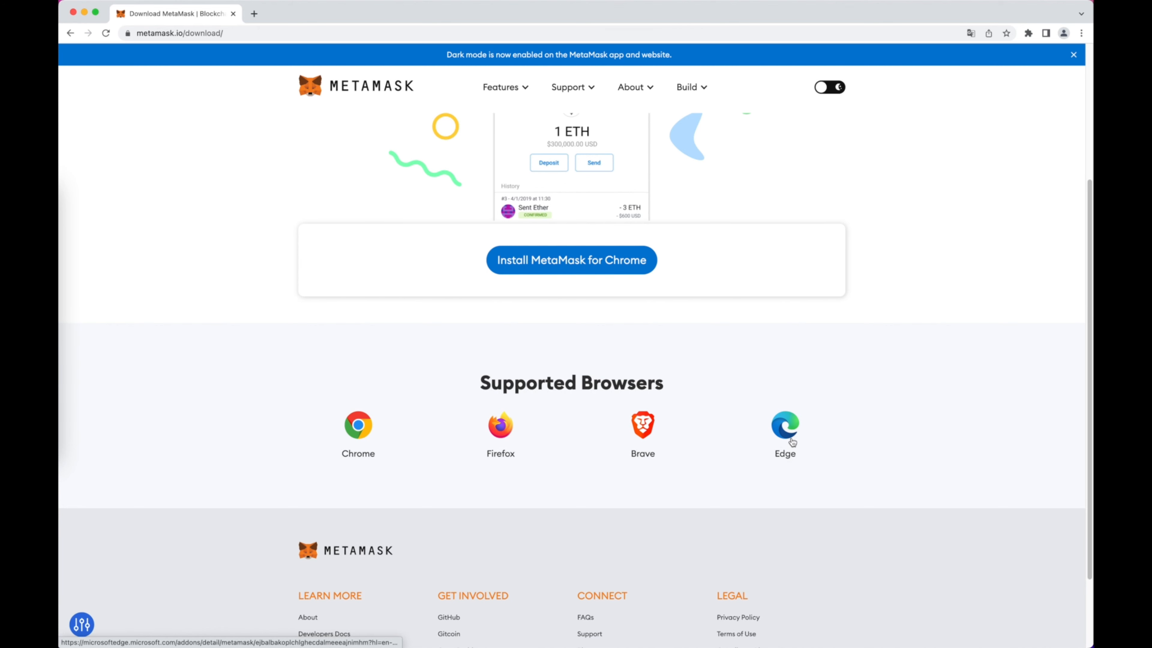
scroll(633, 334, "up", 3)
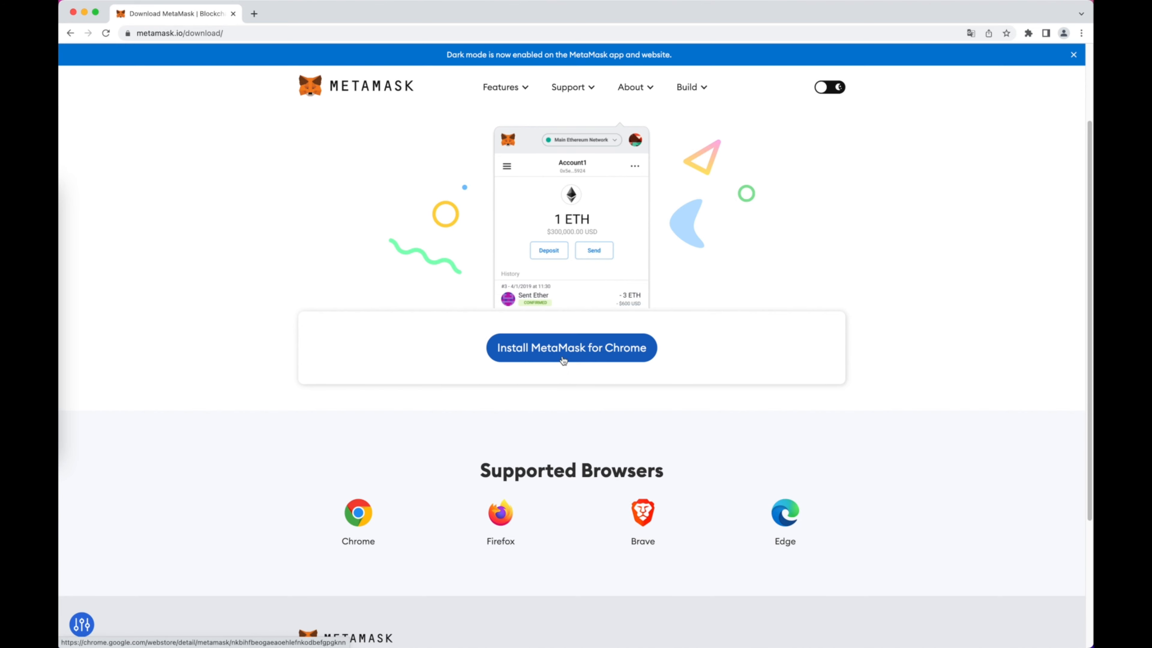
left_click(596, 355)
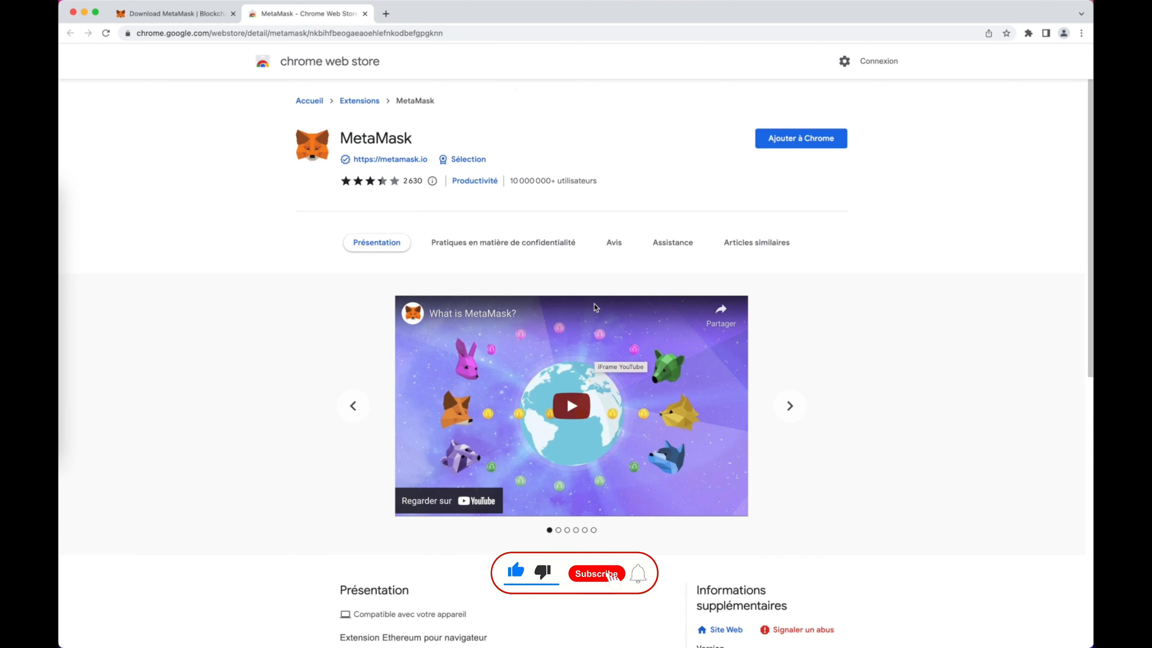
left_click(796, 142)
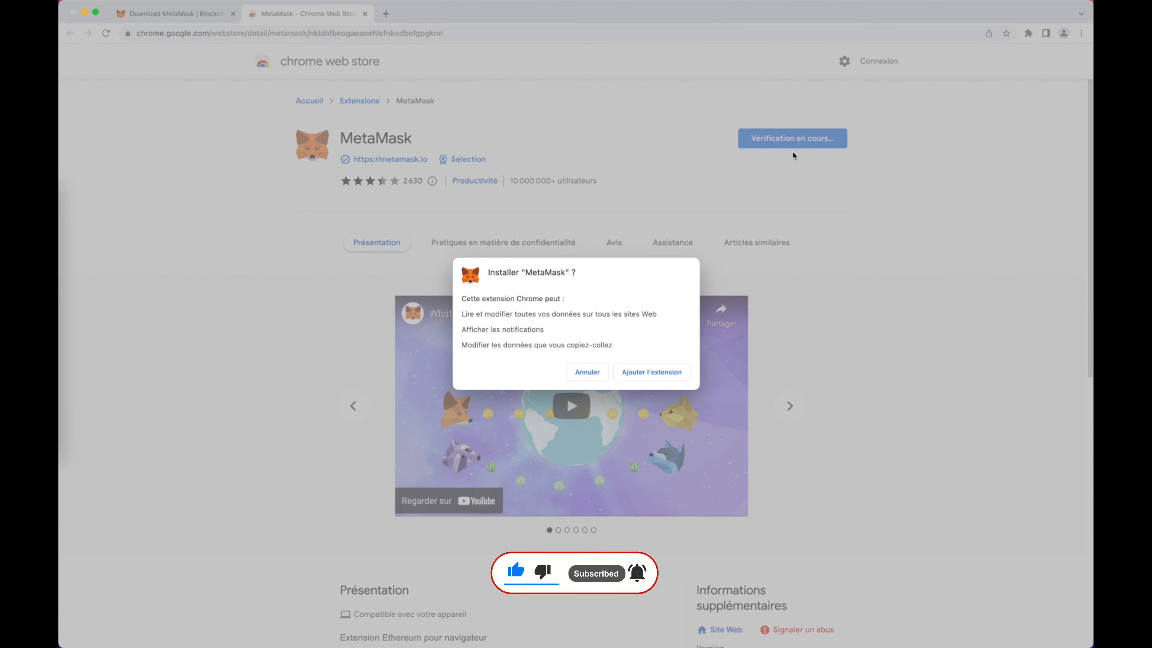
left_click(637, 374)
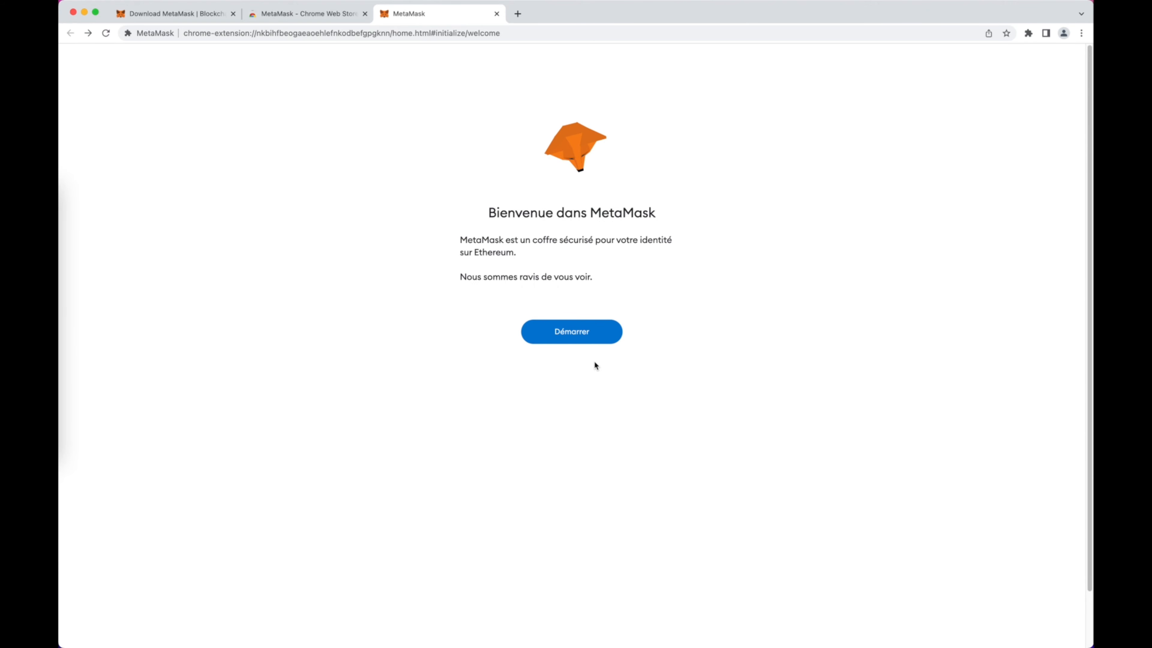
Start setting up MetaMask by choosing to create a new wallet and agreeing to usage data collection.
left_click(572, 333)
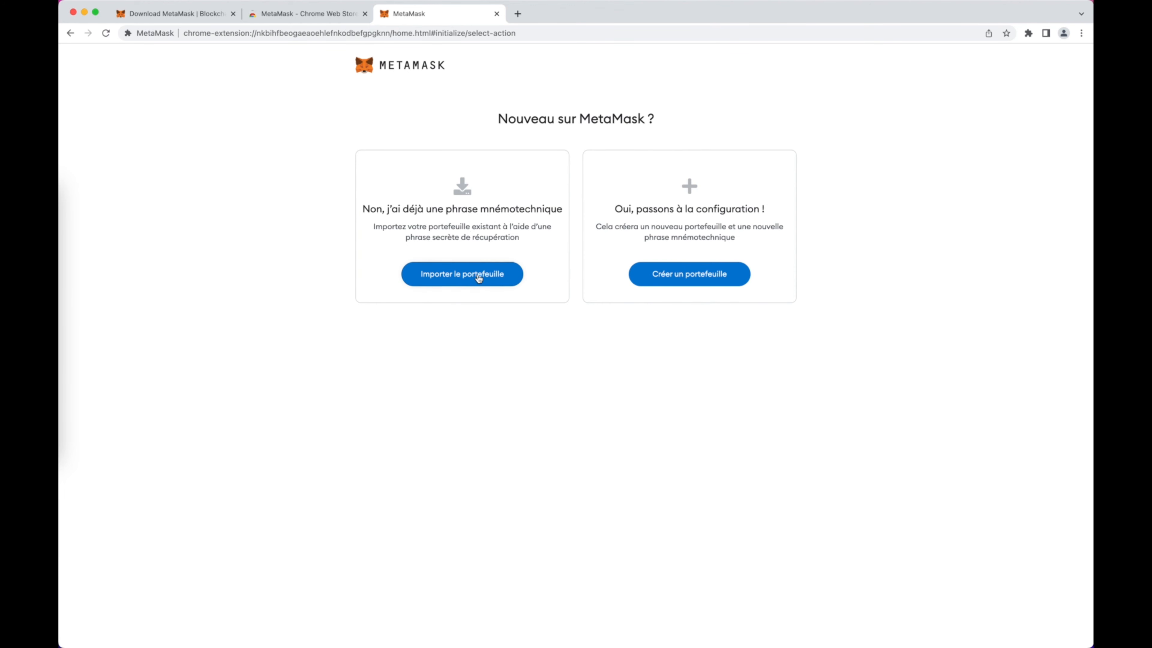
left_click(693, 277)
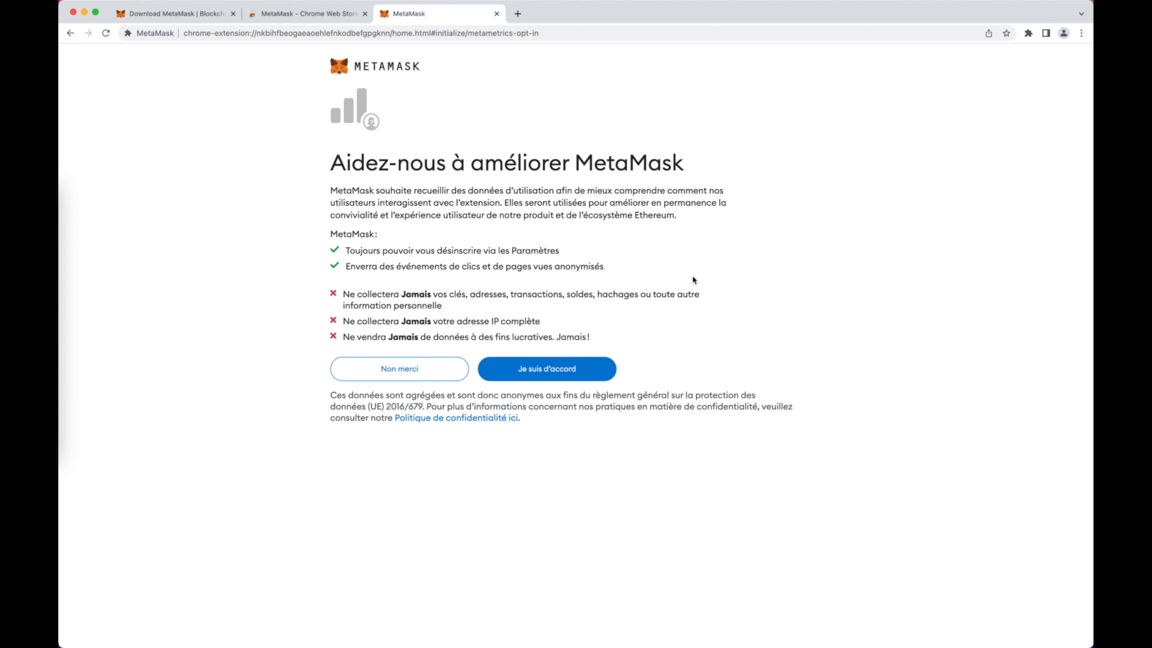
left_click(558, 373)
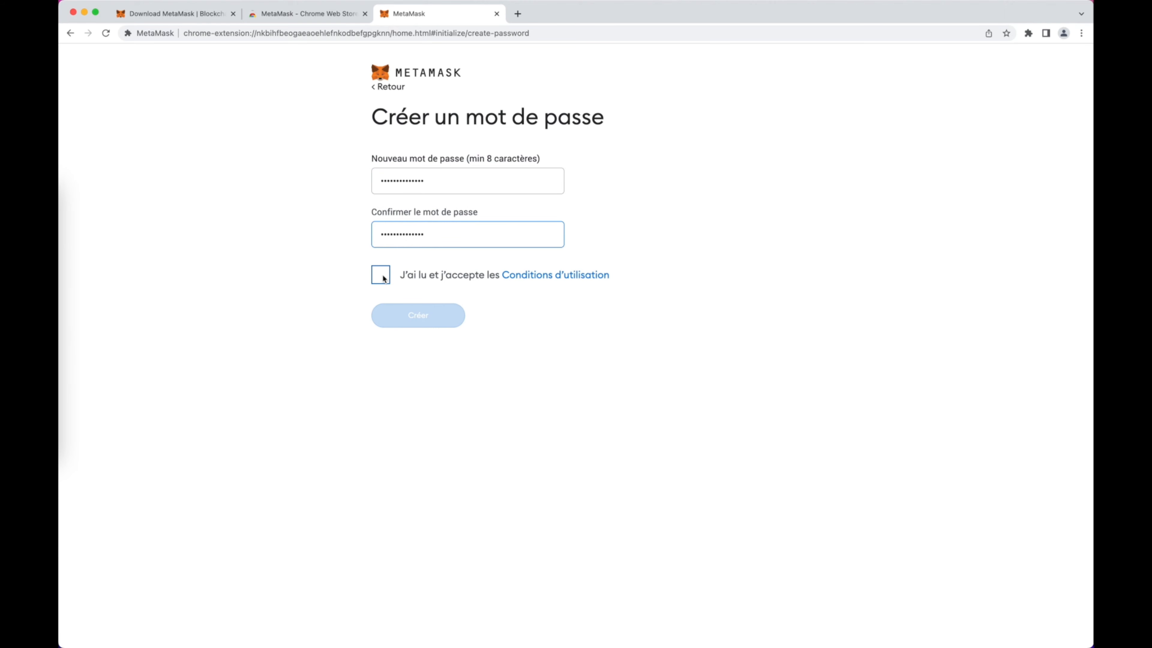
Enter and confirm a new wallet password, accept the terms of use, and create the password.
left_click(381, 275)
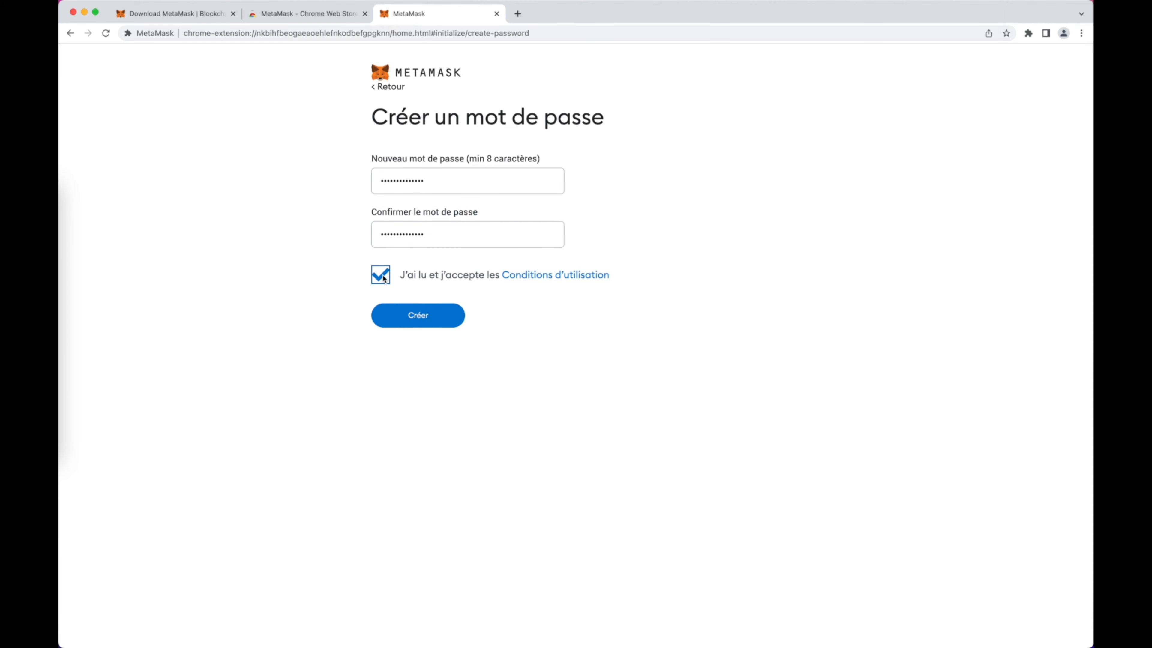
left_click(421, 317)
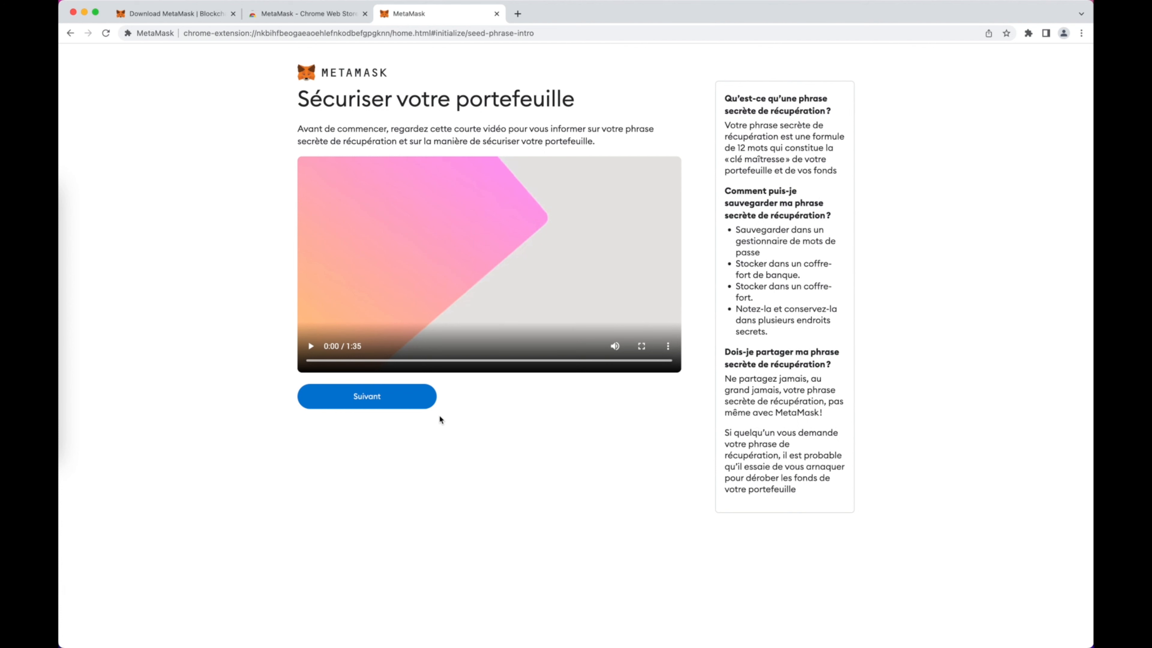
Continue past the security video, reveal the wallet's secret recovery phrase, and proceed to its confirmation.
left_click(383, 398)
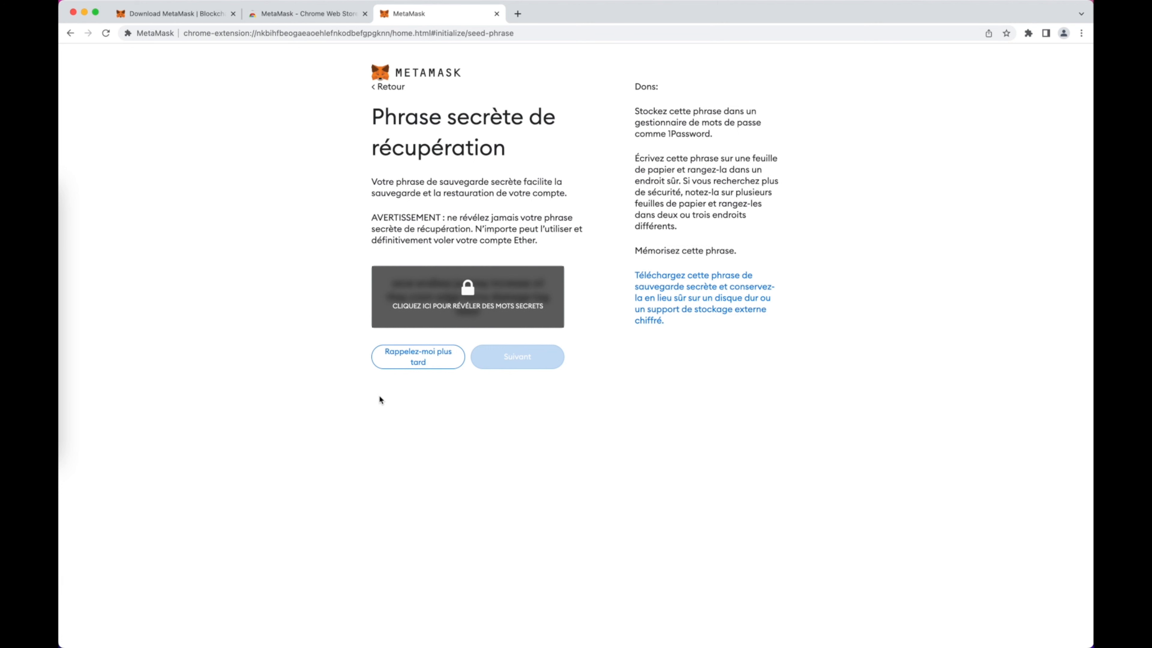
left_click(472, 293)
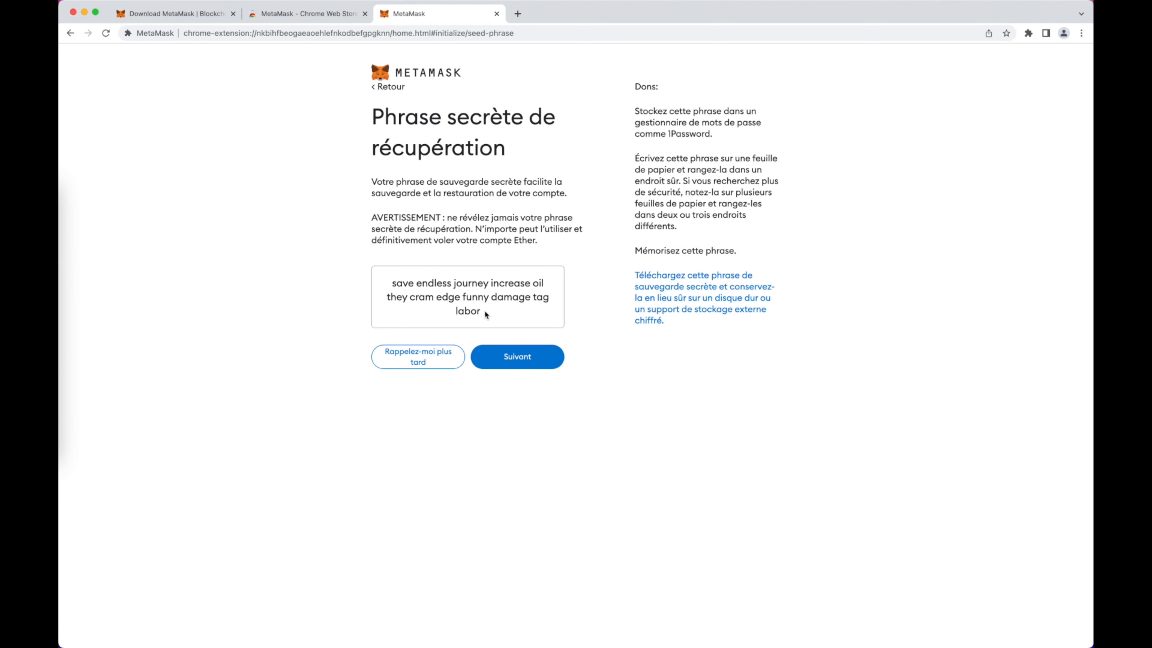
left_click(526, 360)
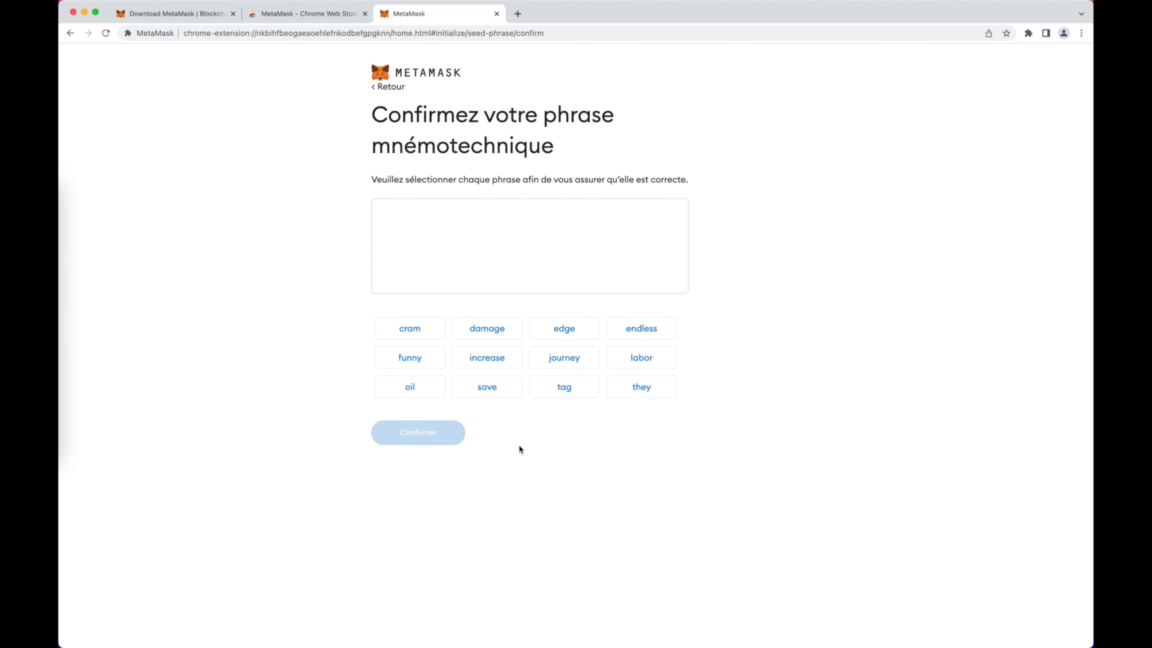
Confirm the secret recovery phrase by selecting its twelve words in the correct order, and finish the wallet setup.
left_click(487, 387)
left_click(640, 328)
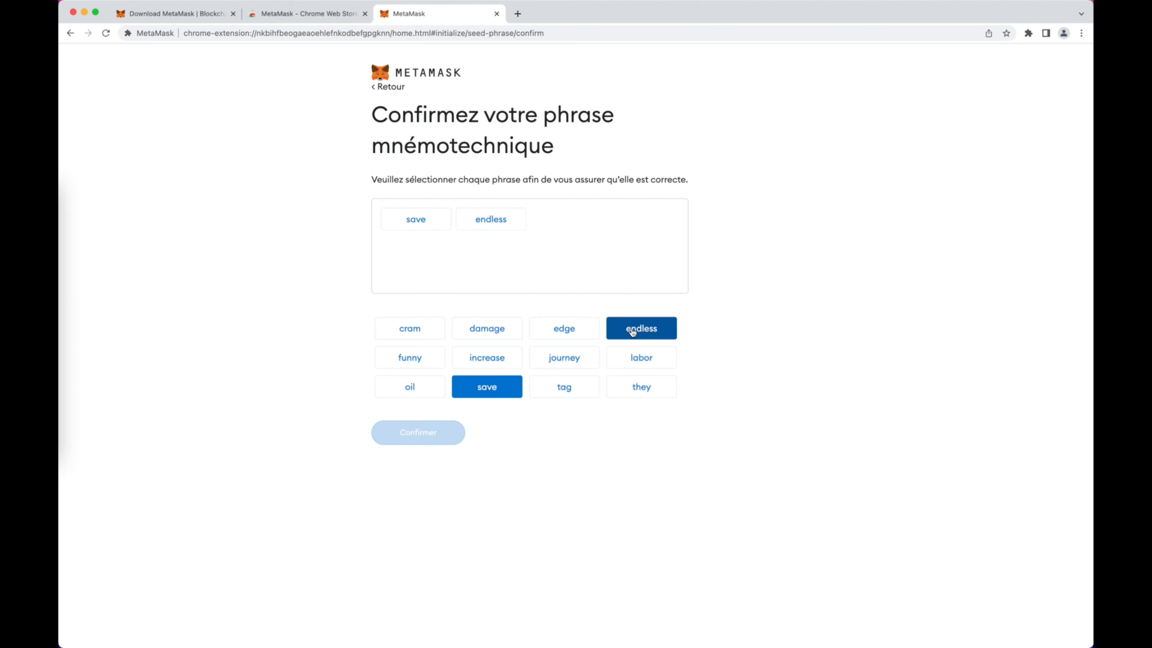
left_click(563, 358)
left_click(488, 358)
left_click(418, 395)
left_click(642, 387)
left_click(409, 328)
left_click(563, 328)
left_click(410, 358)
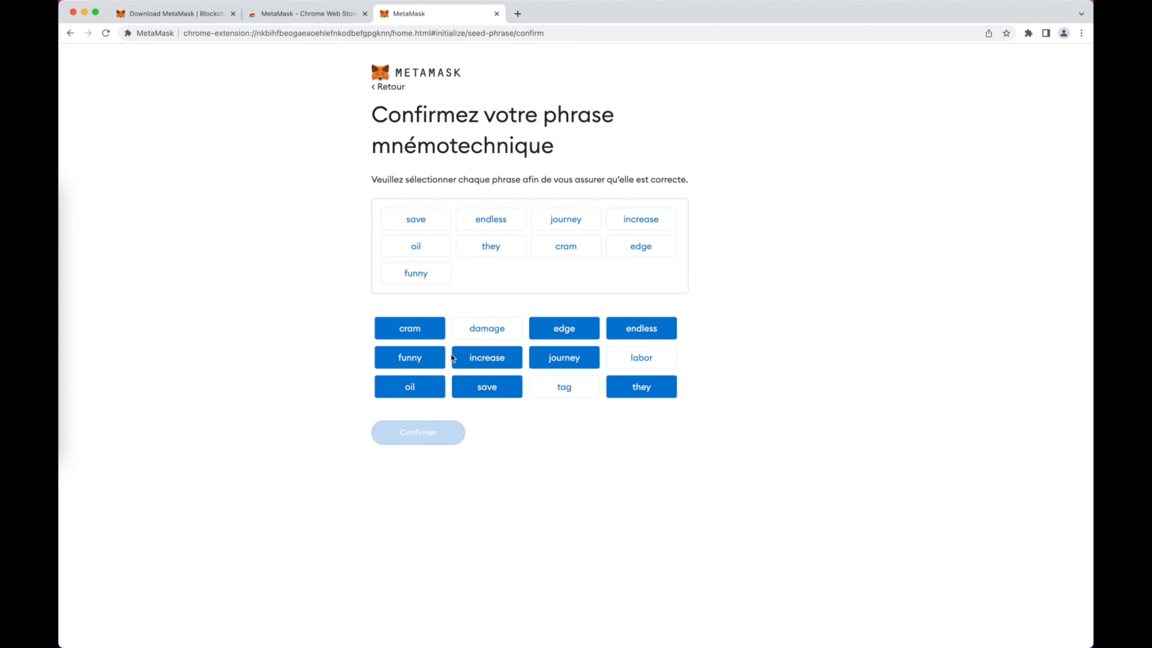
left_click(486, 328)
left_click(563, 387)
left_click(642, 357)
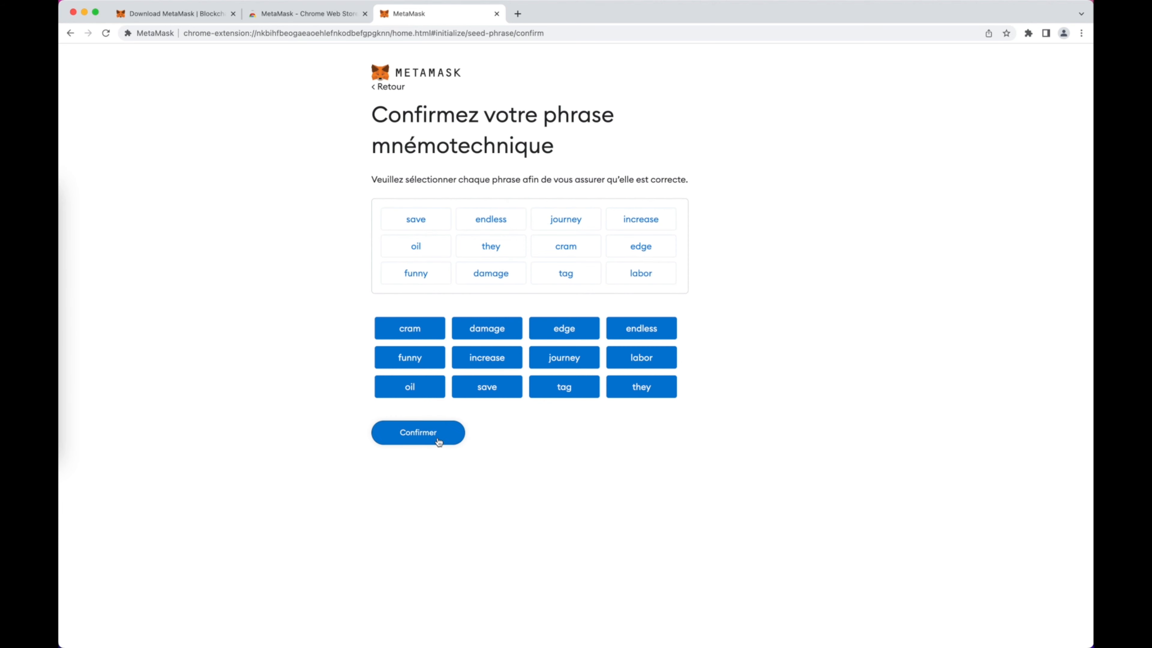
left_click(437, 436)
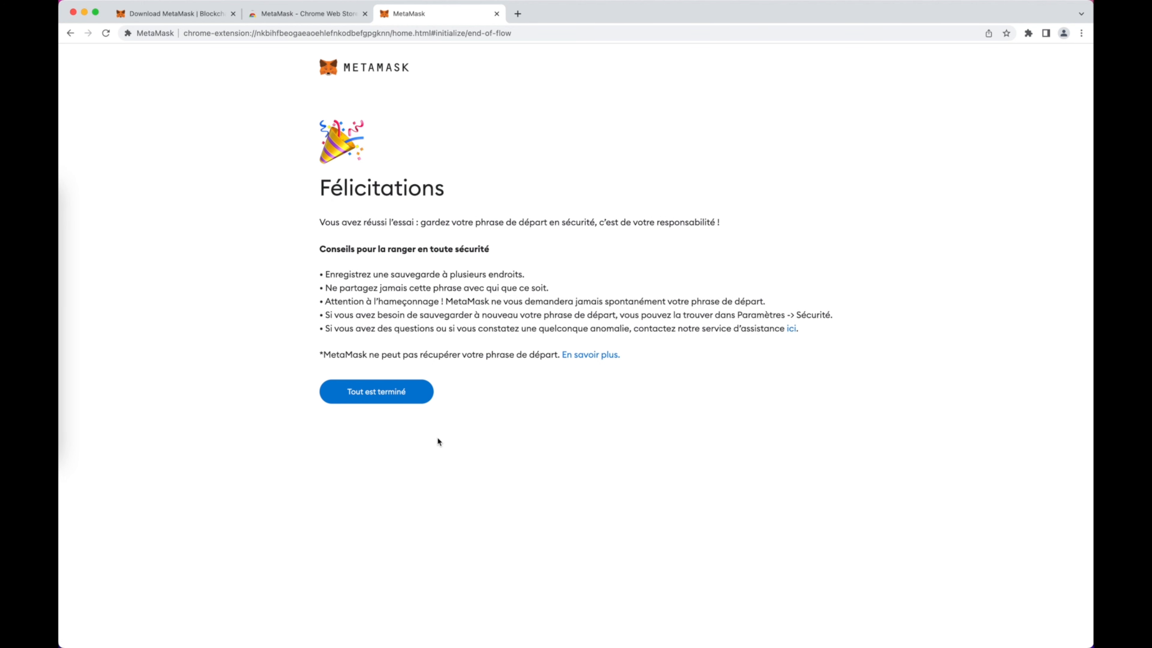
left_click(388, 396)
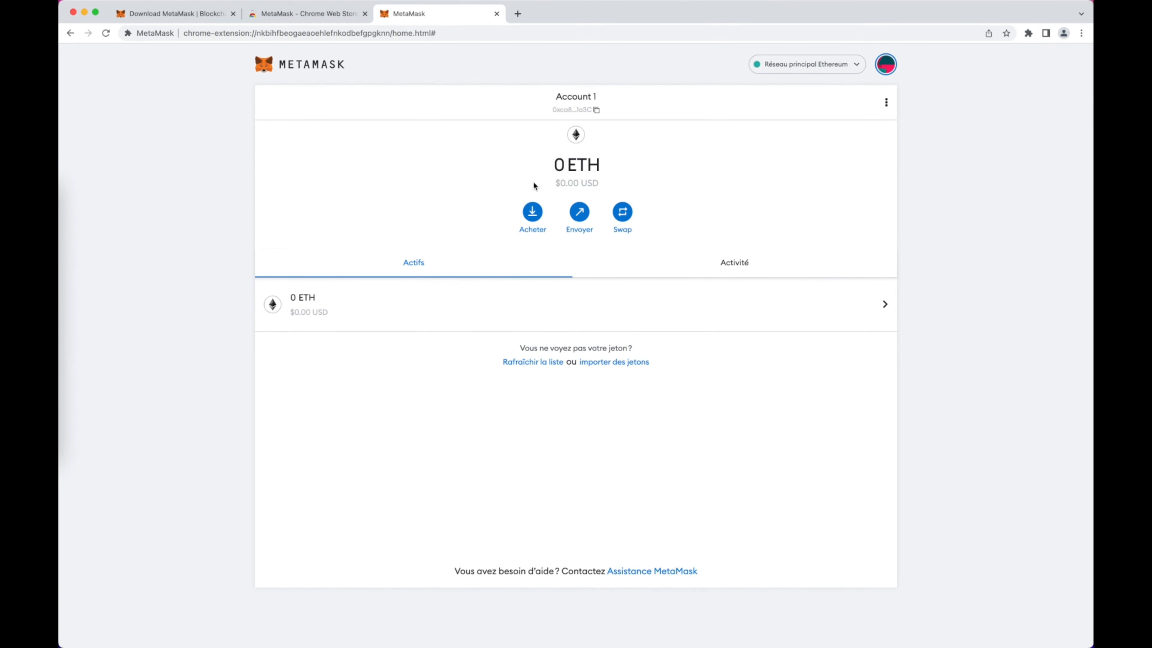
left_click_drag(554, 183, 600, 183)
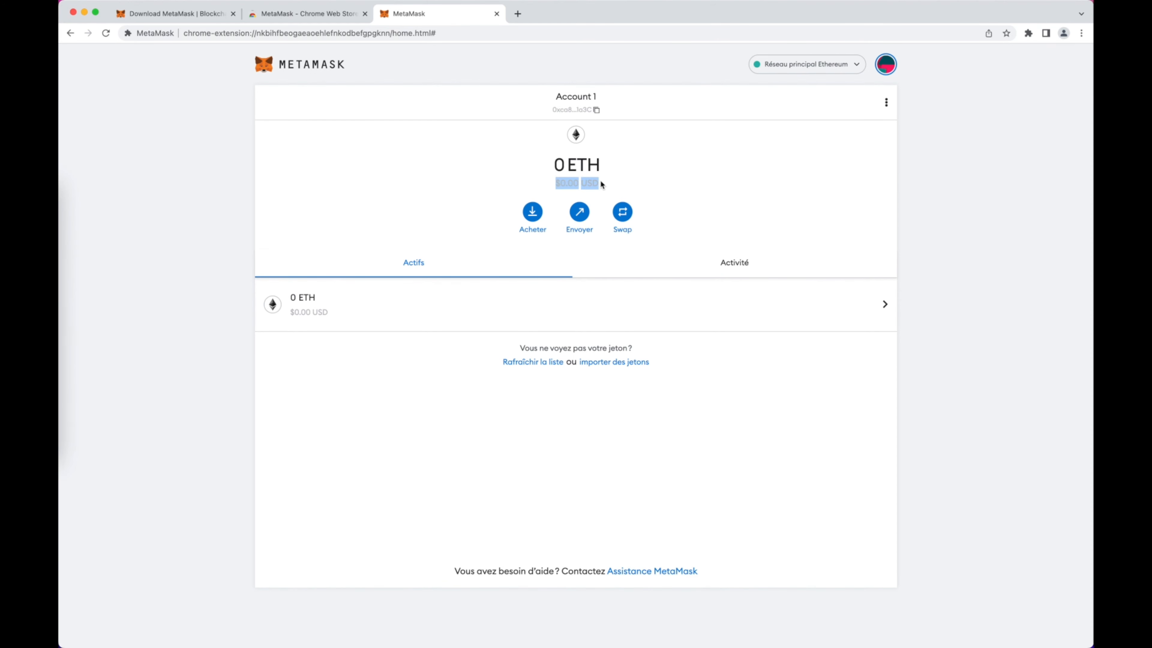
left_click(600, 183)
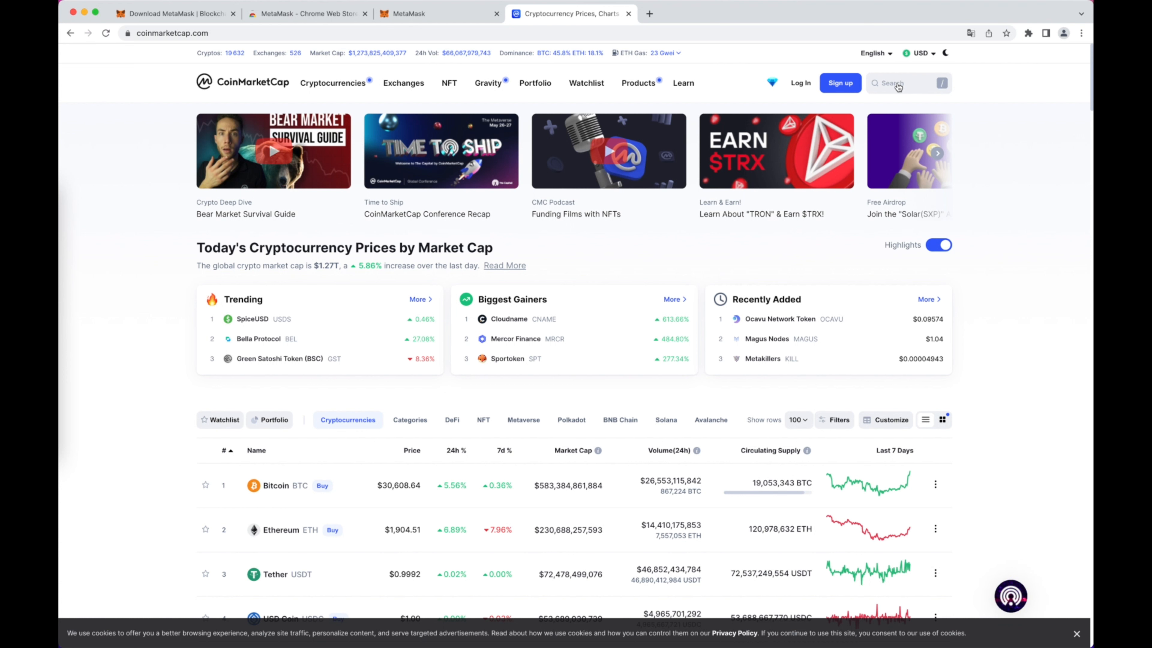
On CoinMarketCap, search for USDT and open the Tether page.
left_click(898, 84)
type("USDT")
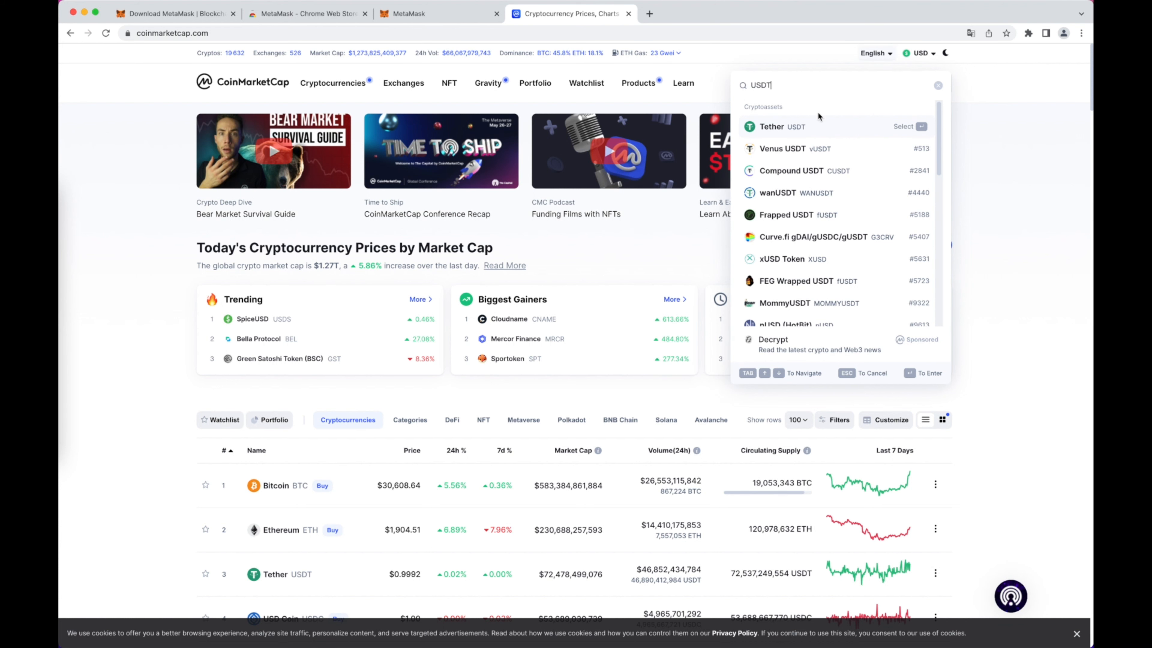
left_click(791, 128)
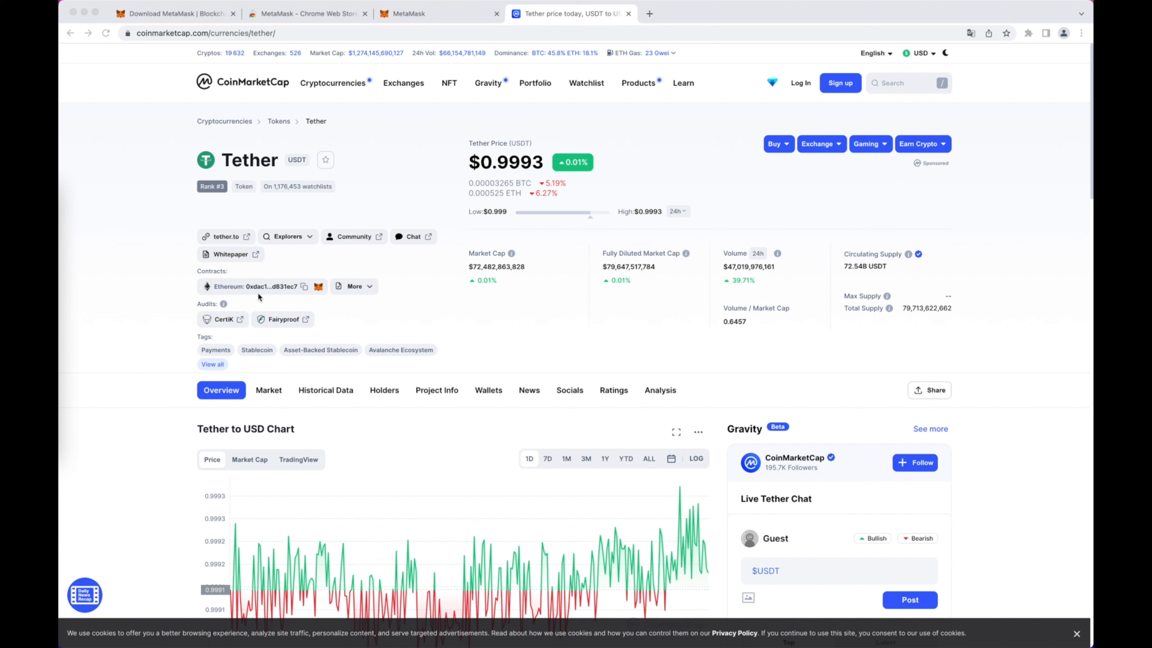
Look through Tether's contracts on other networks, and add its Ethereum USDT token to MetaMask.
left_click(369, 292)
left_click(369, 290)
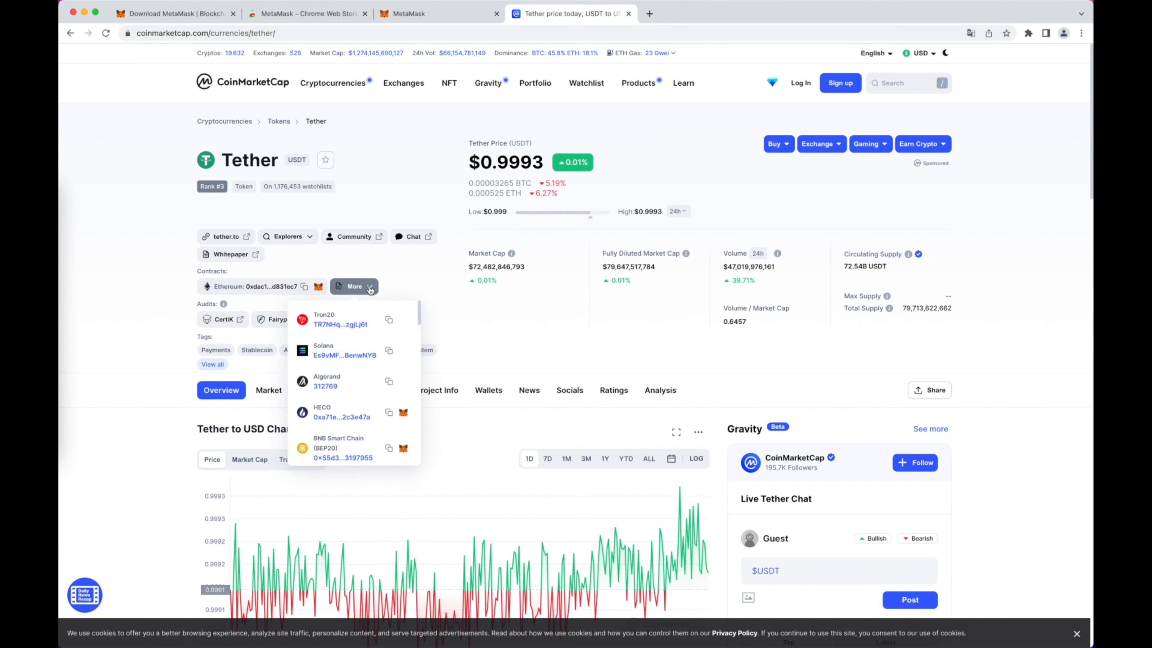
scroll(364, 342, "down", 1)
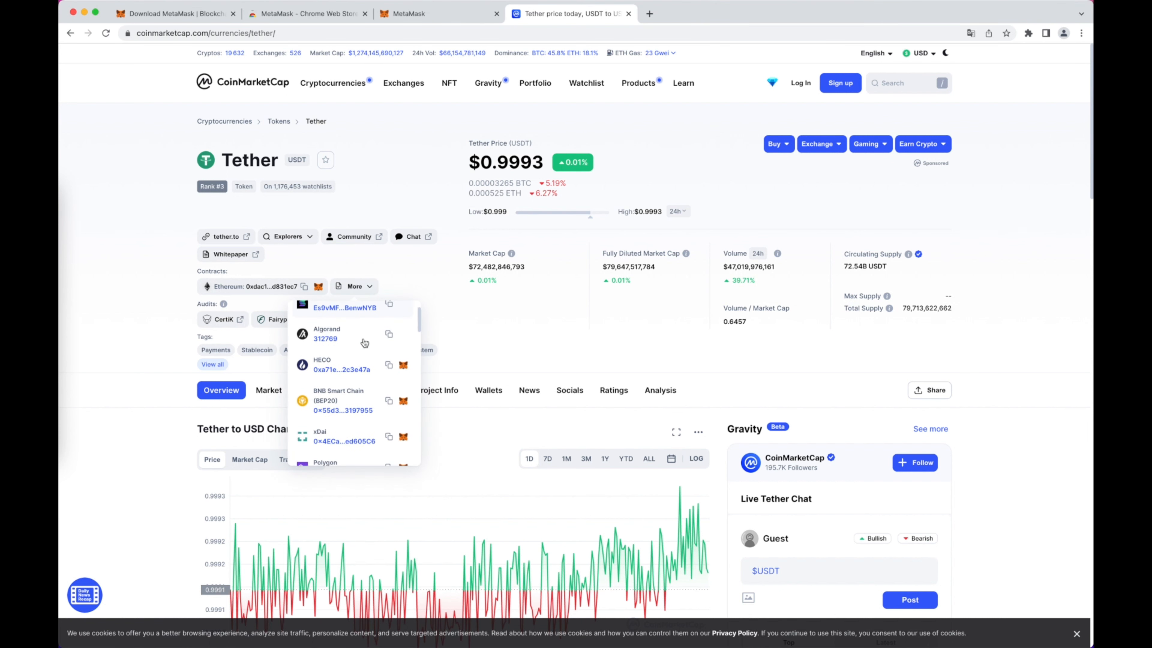
scroll(365, 345, "down", 3)
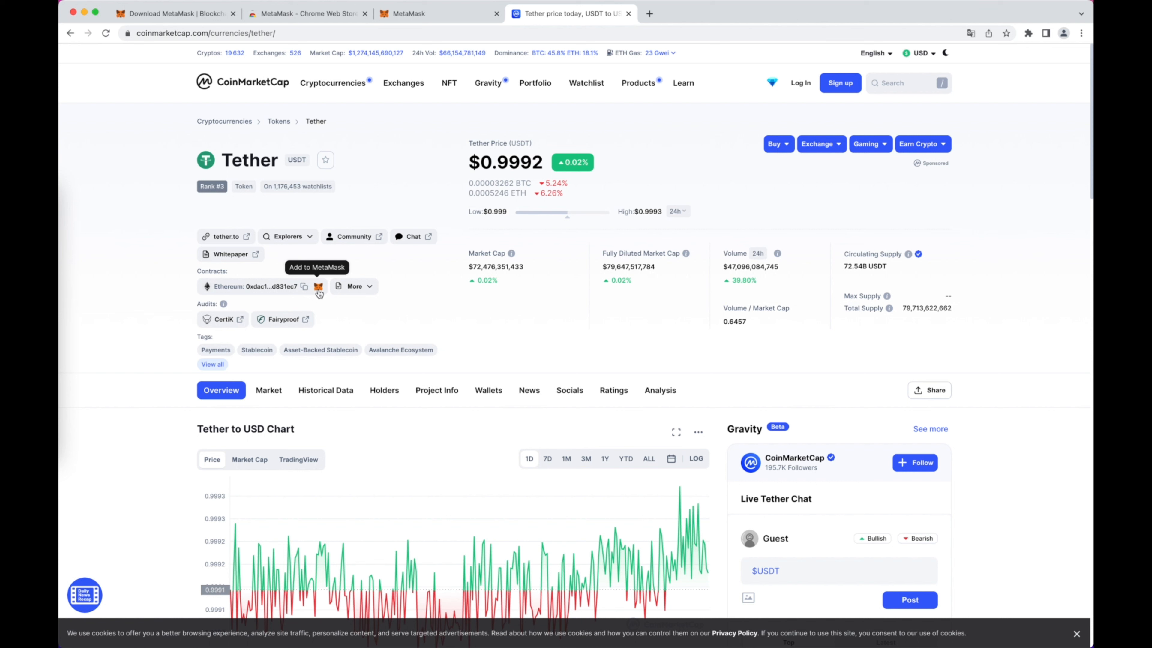
left_click(318, 290)
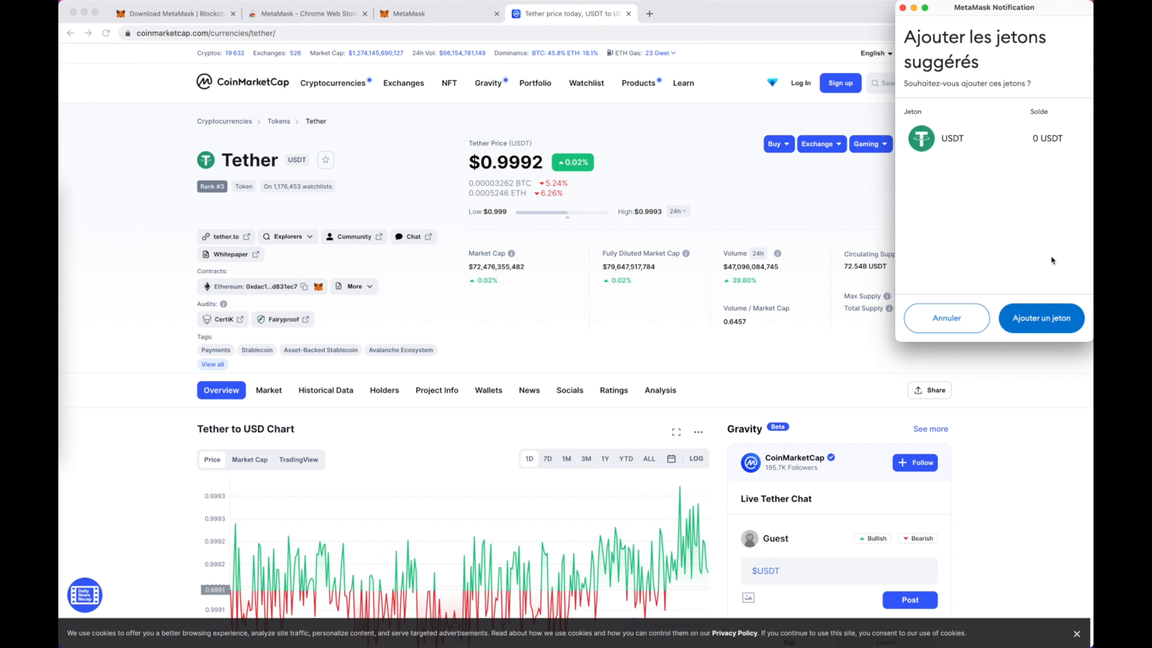
left_click(1042, 318)
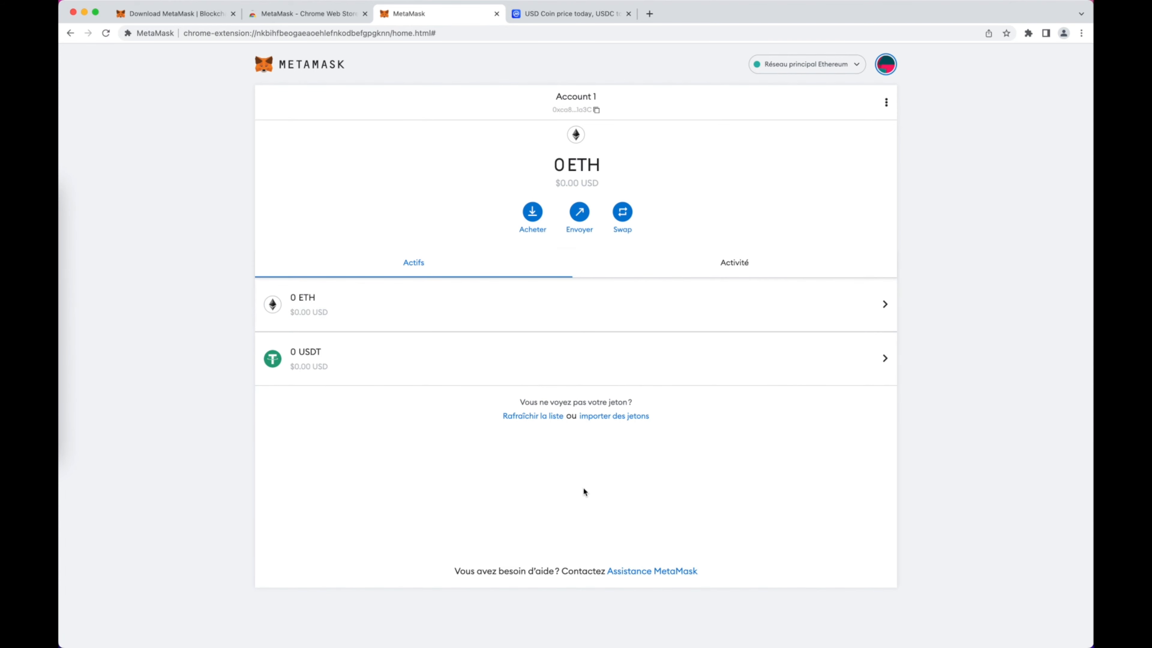
Open the custom token import form in MetaMask and copy USD Coin's Ethereum contract address from CoinMarketCap.
left_click(614, 416)
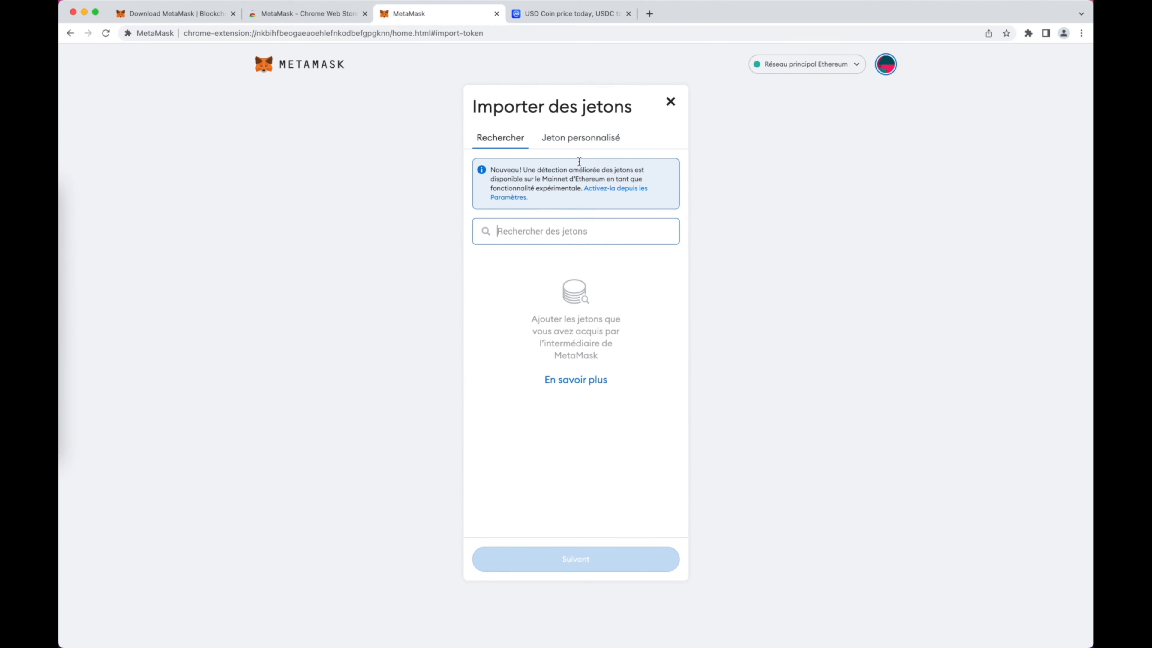
left_click(579, 143)
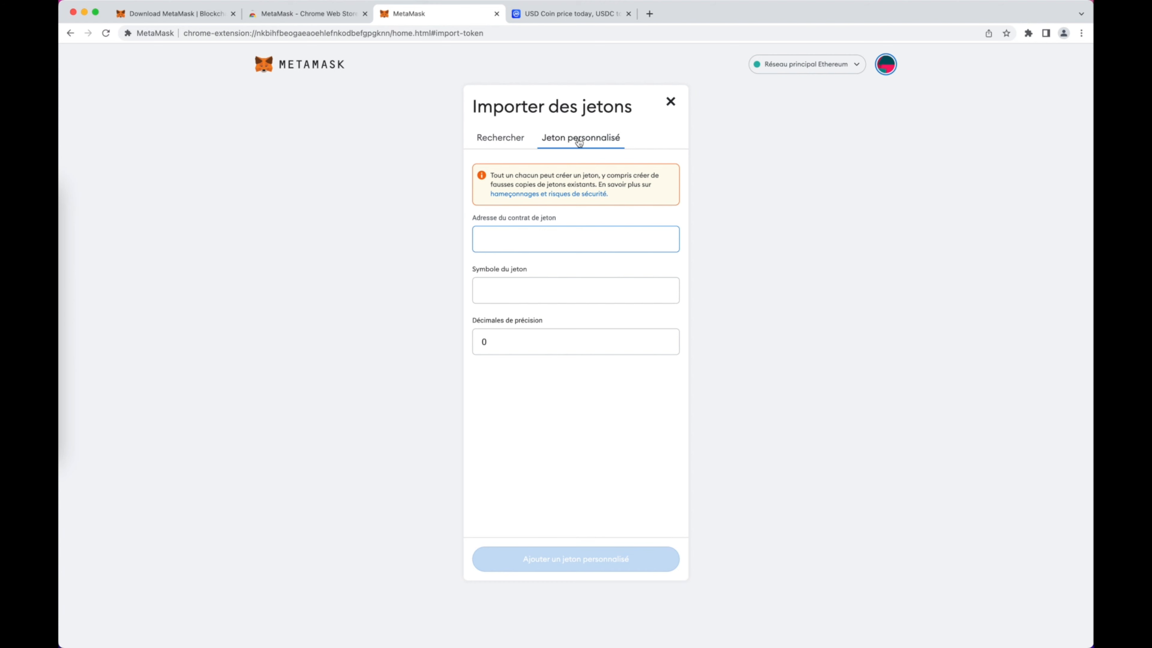
left_click(570, 15)
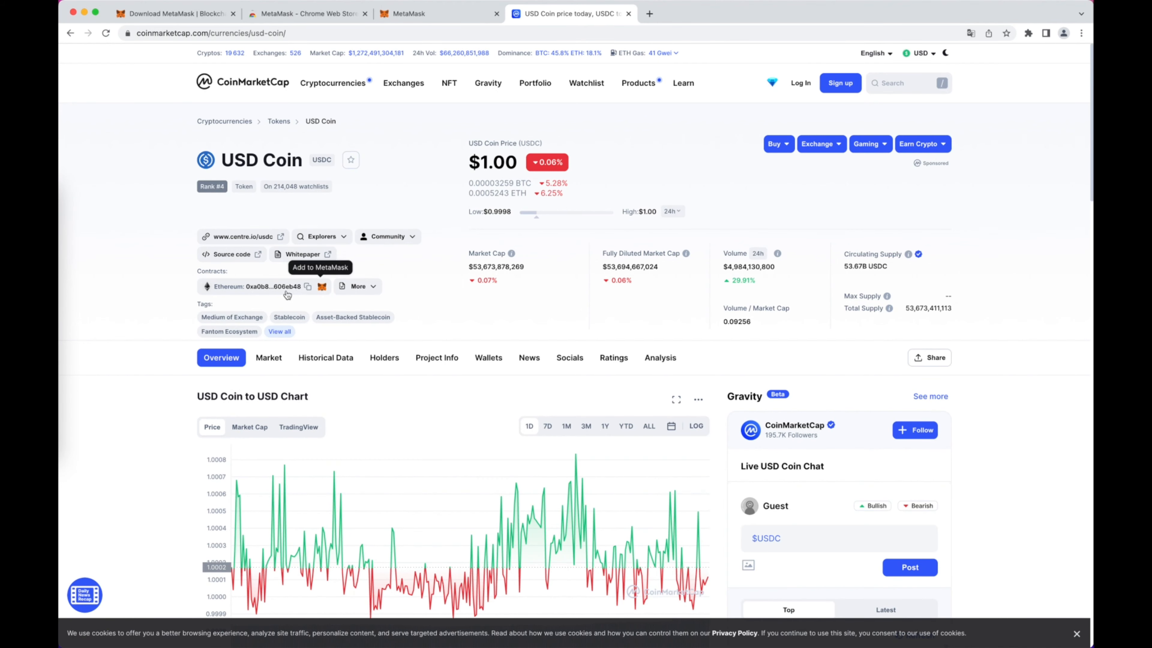
left_click(309, 288)
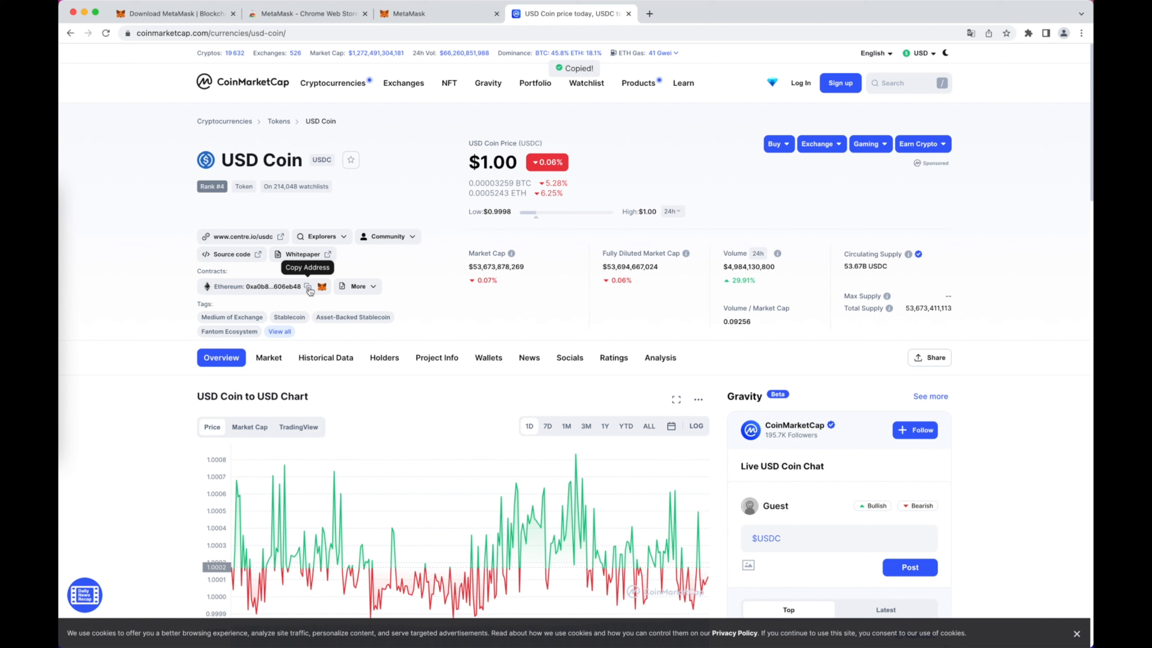
Import the USDC token into MetaMask using the copied contract address, and return to the account overview.
left_click(425, 15)
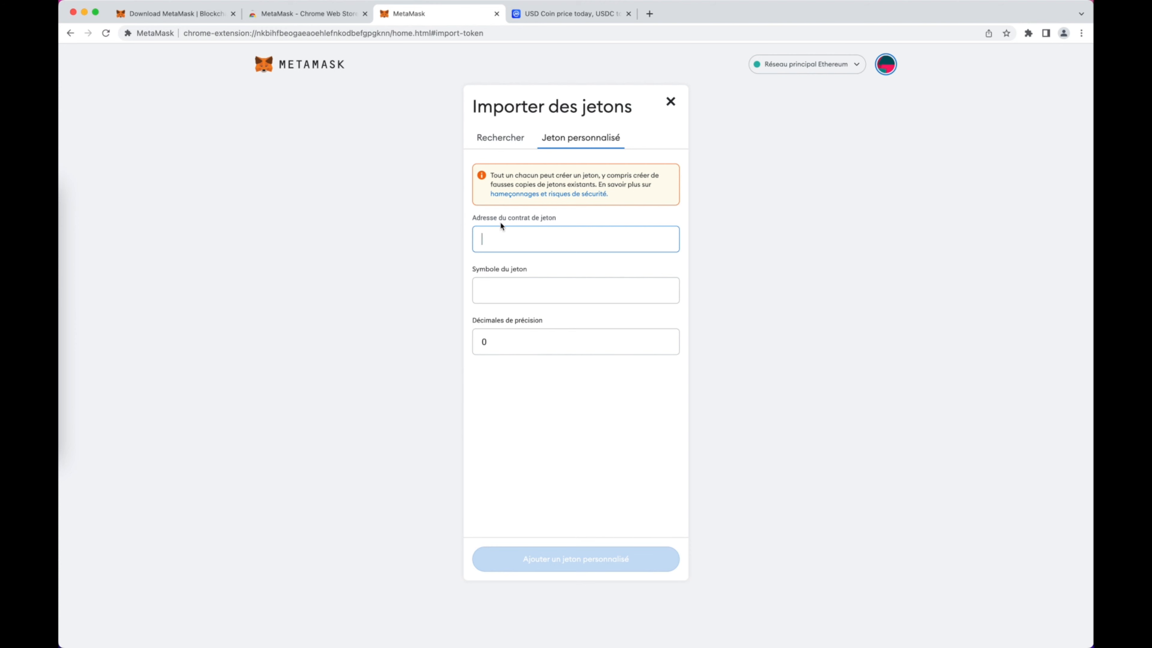
key("super+v")
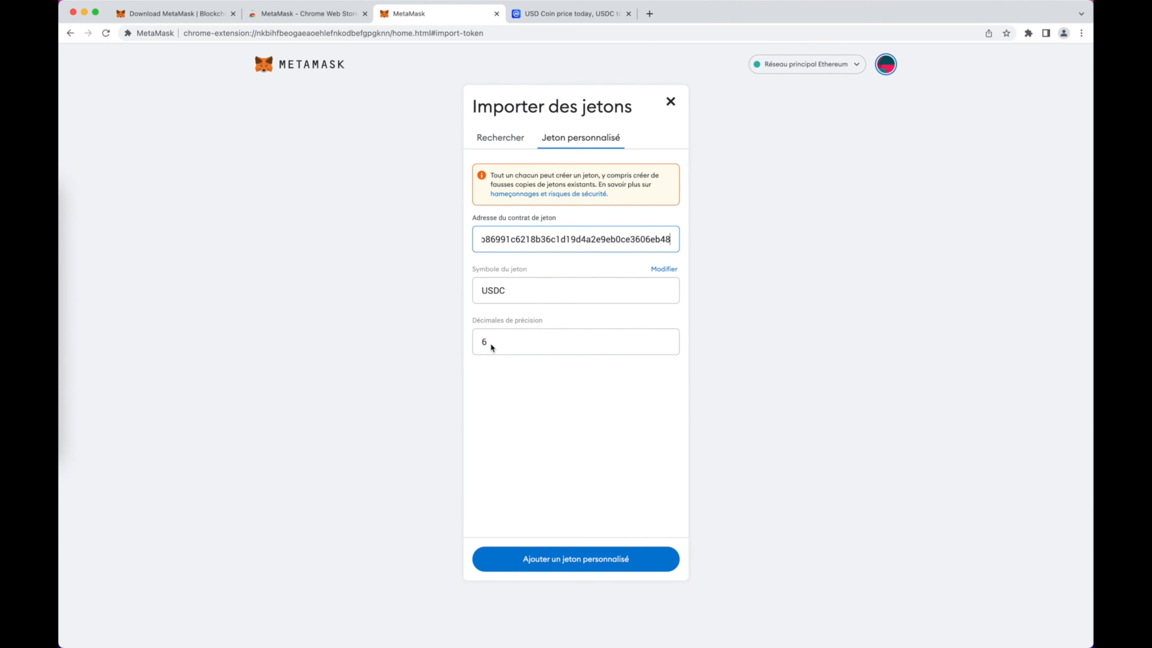
left_click(561, 557)
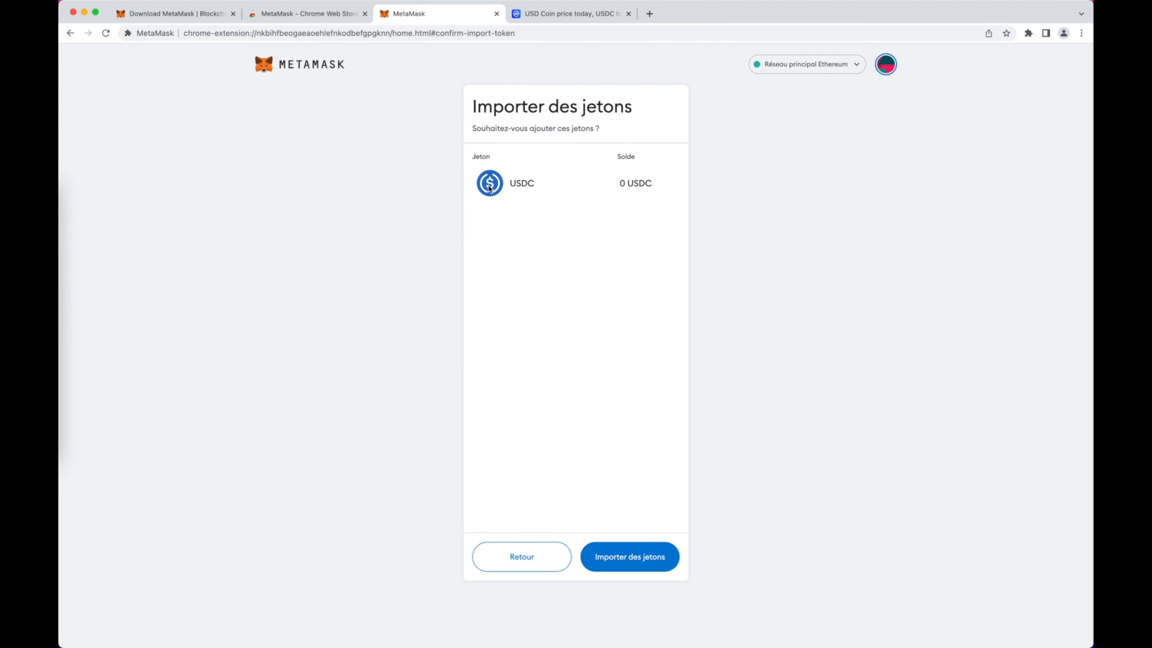
left_click(636, 563)
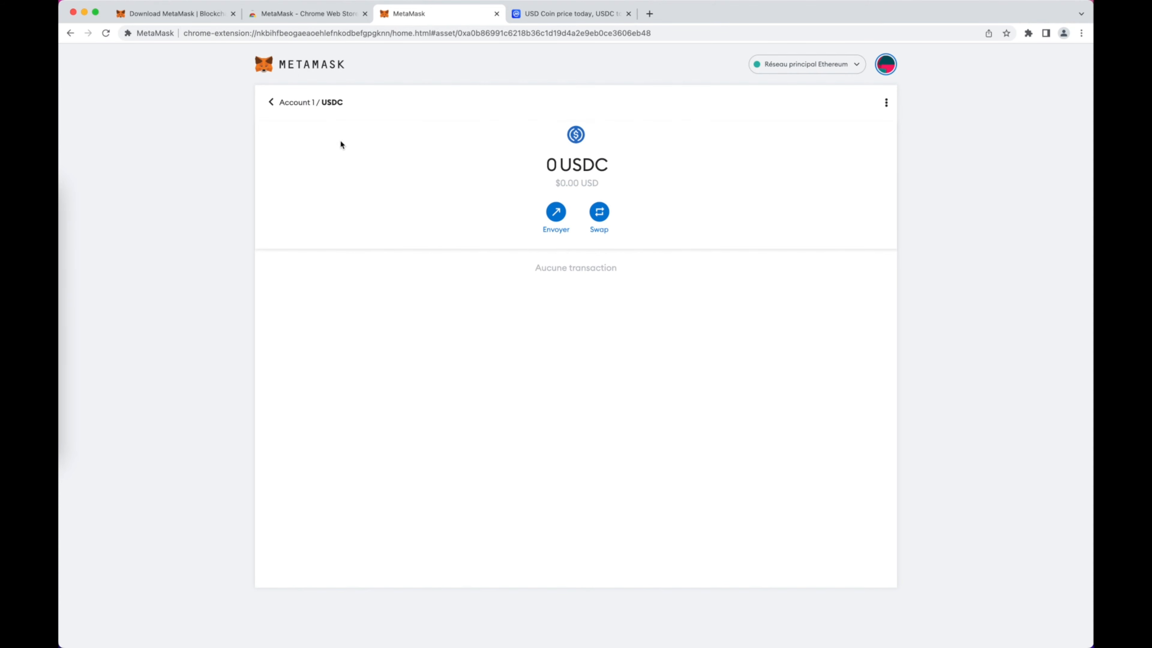
left_click(283, 102)
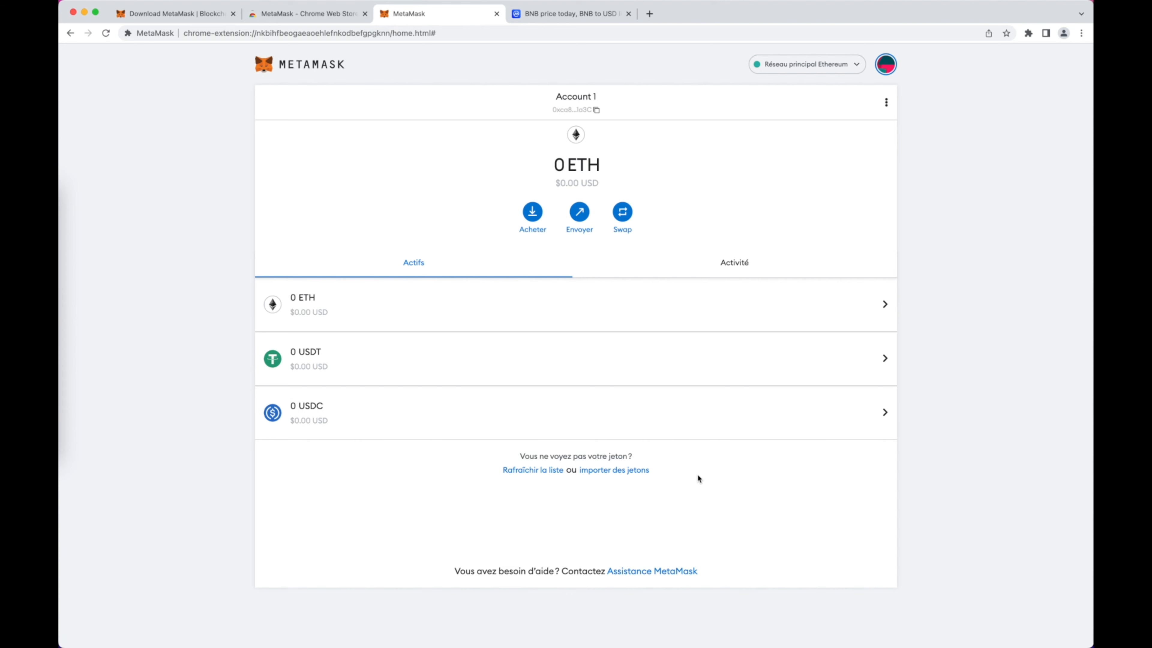
left_click(858, 67)
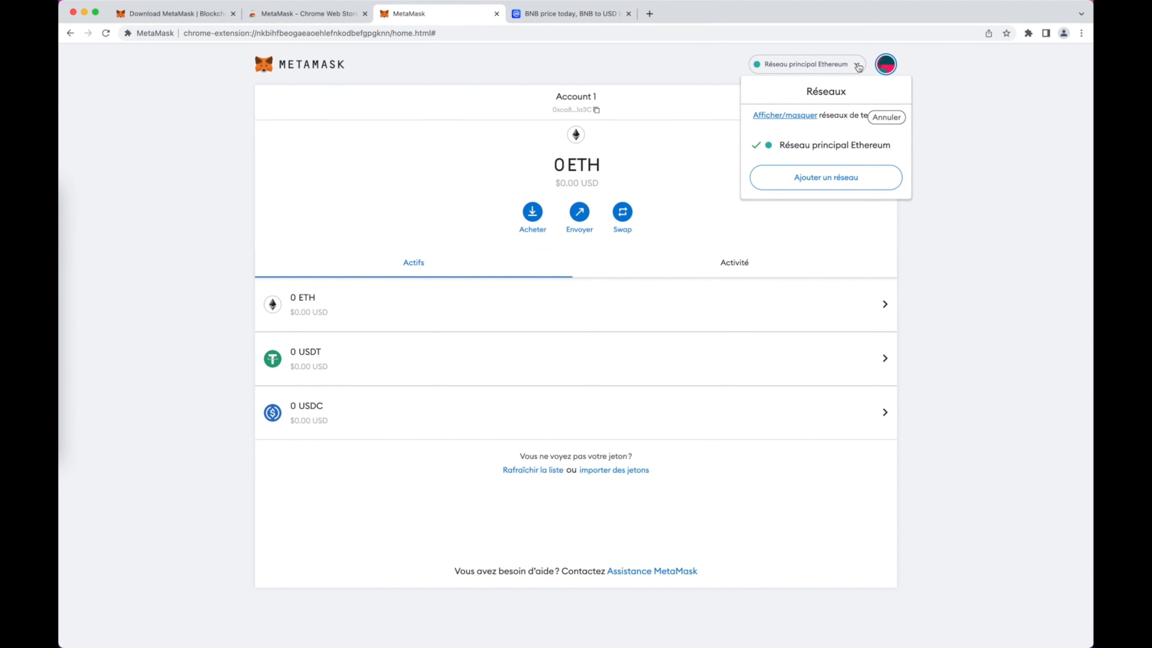
left_click(842, 185)
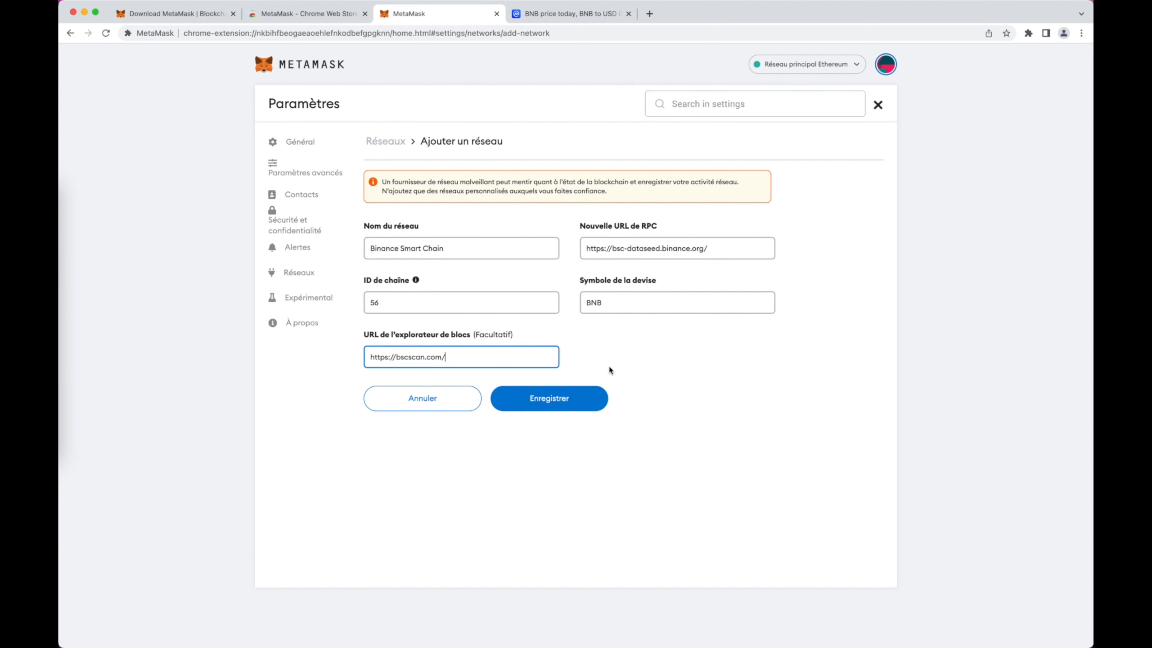
left_click(685, 388)
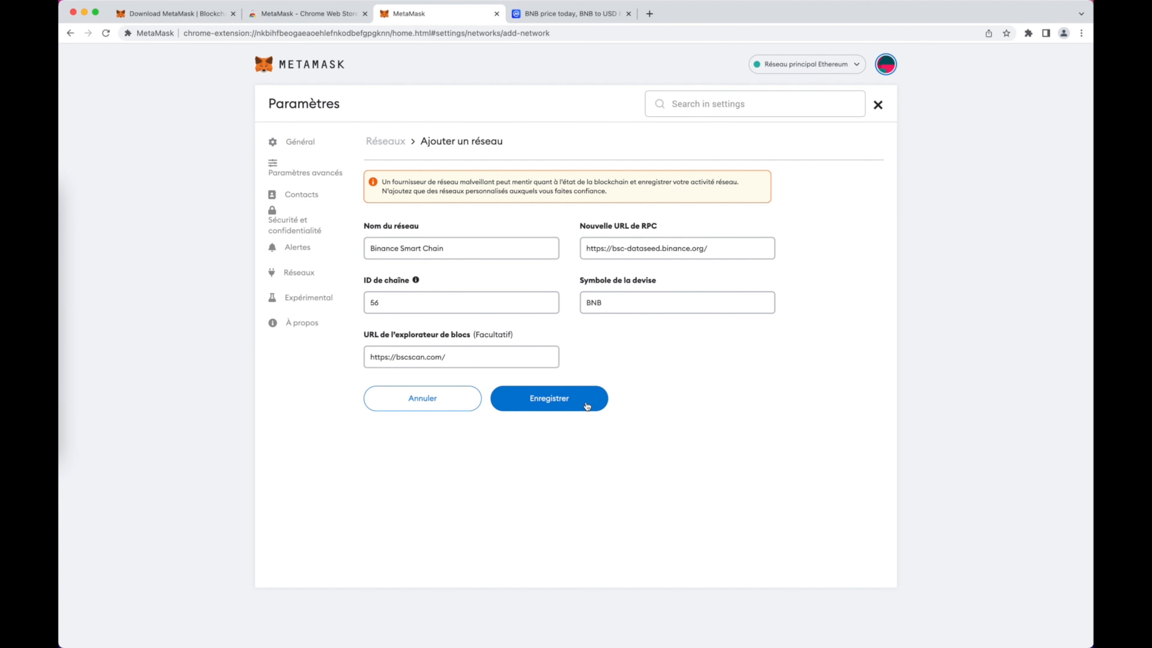
left_click(559, 401)
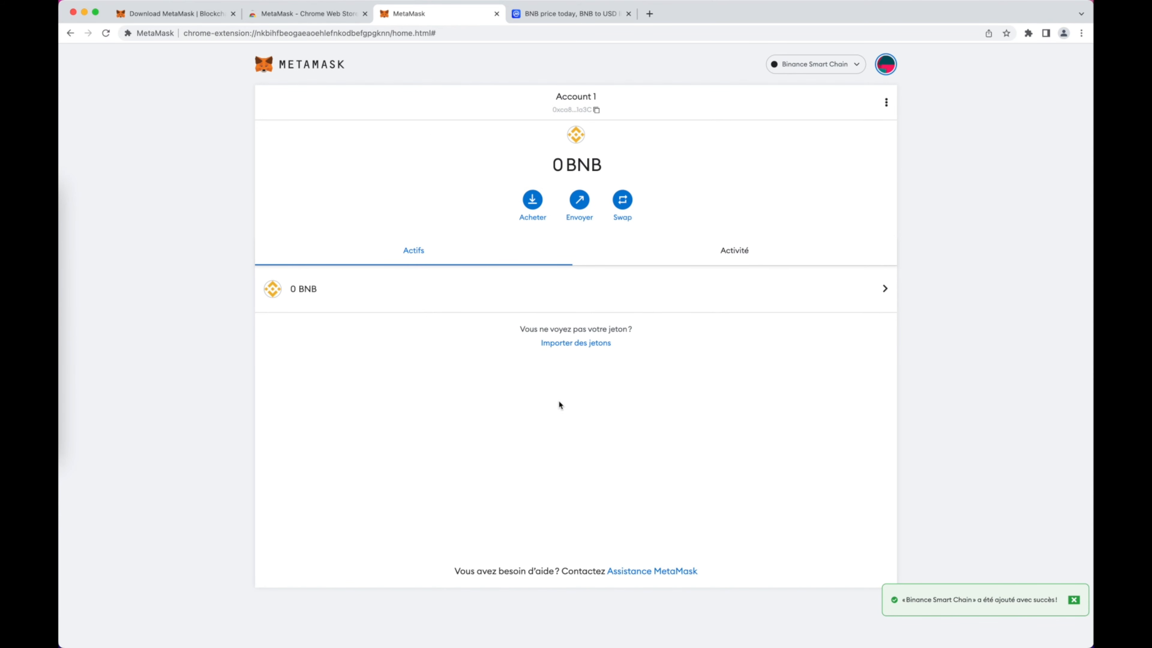
left_click(859, 68)
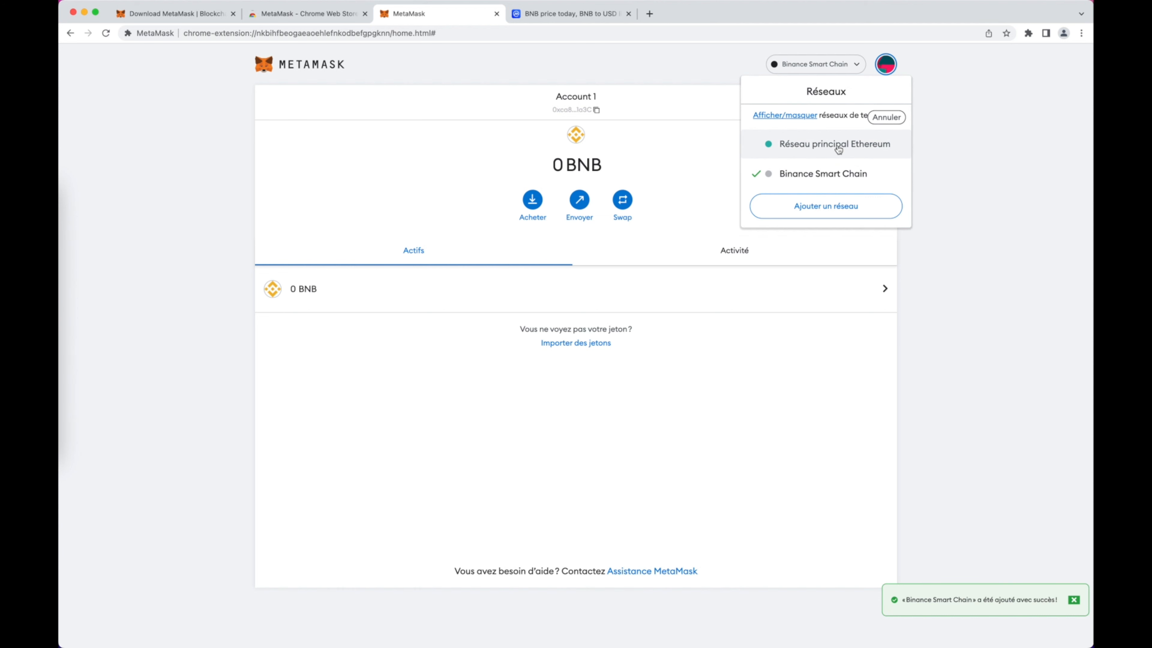
left_click(778, 423)
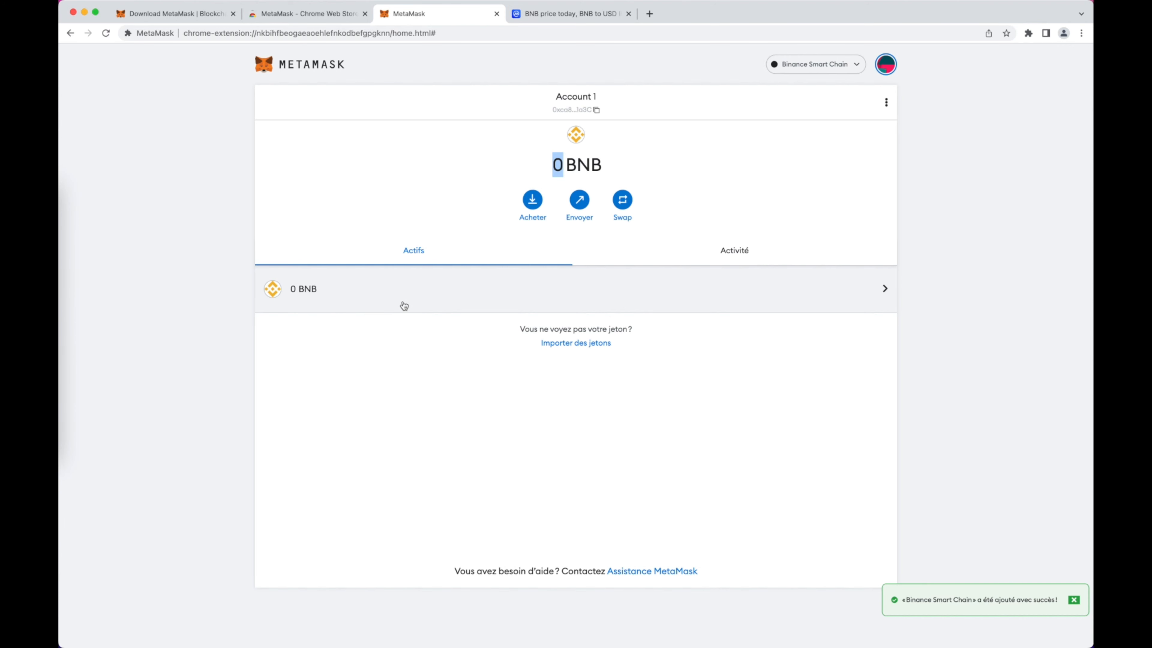
left_click(545, 384)
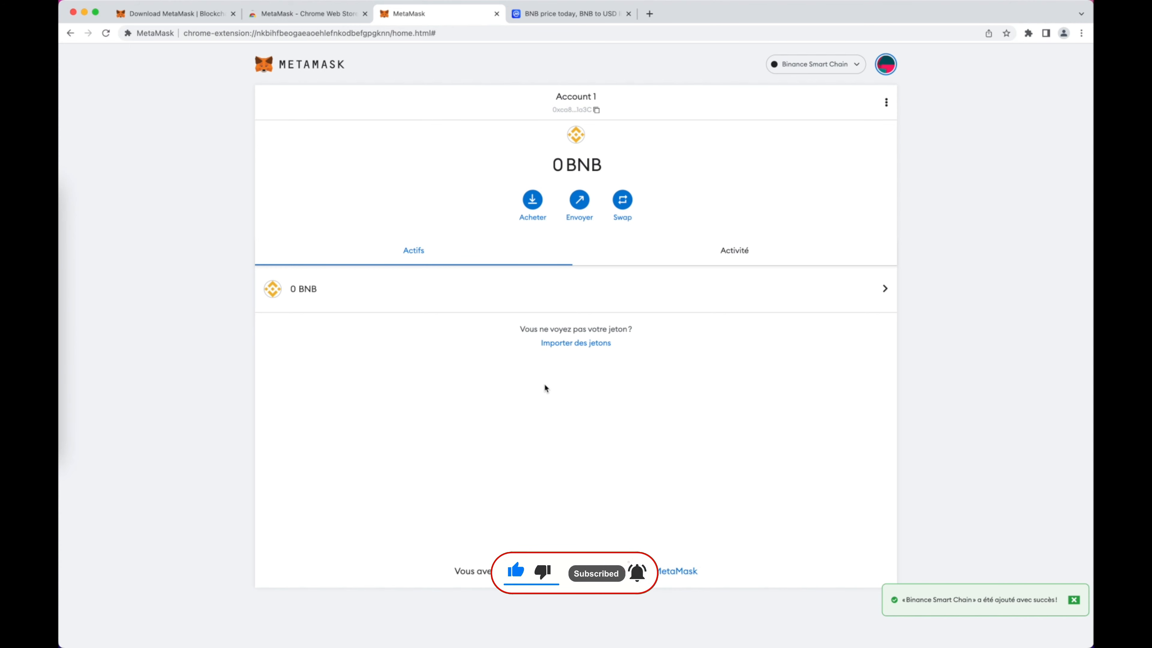
Switch to CoinMarketCap and open the Tether page from its search.
left_click(592, 20)
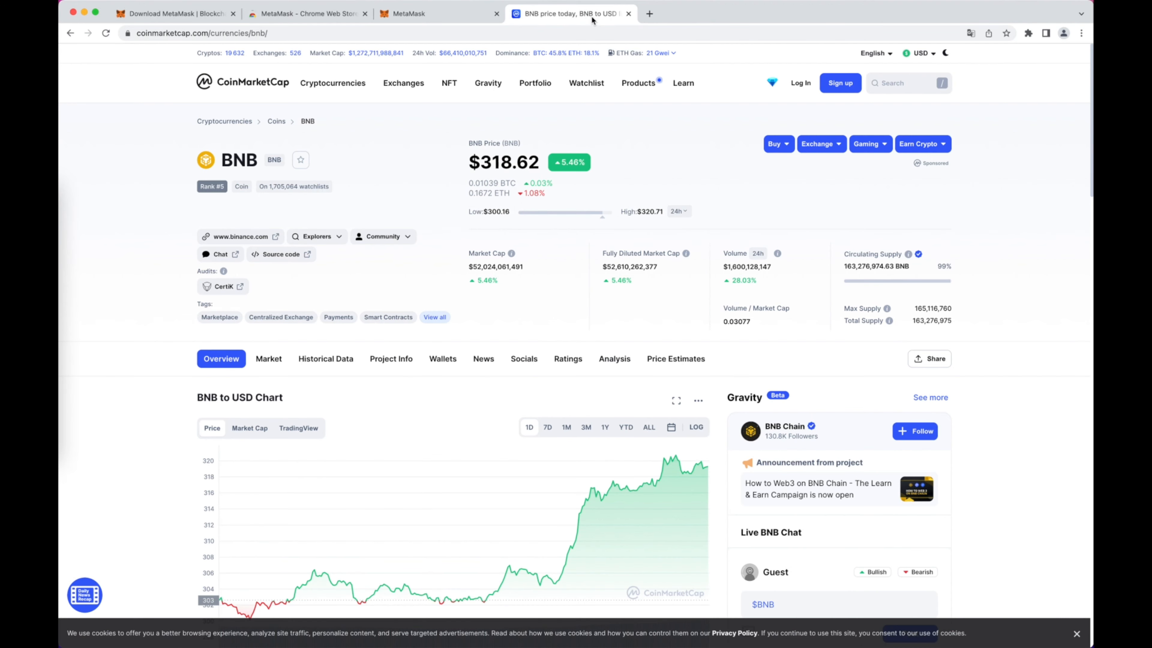
left_click(903, 84)
left_click(873, 164)
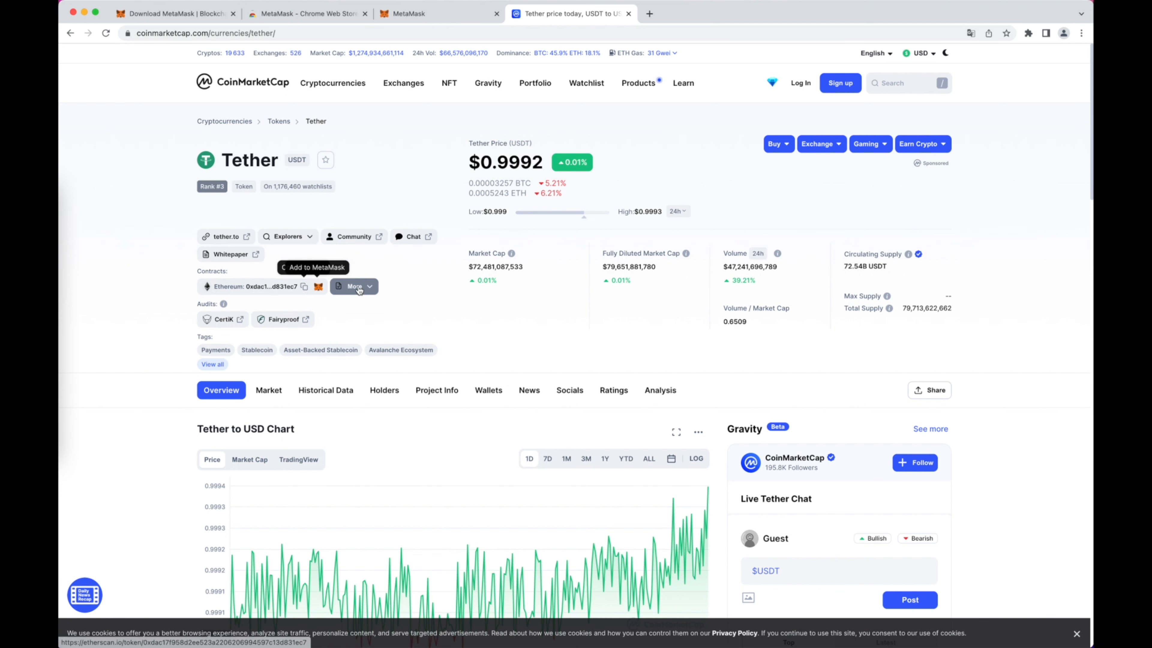
Add Tether's BNB Smart Chain (BEP20) USDT token to MetaMask from its list of additional contracts, approving the suggested token.
left_click(371, 289)
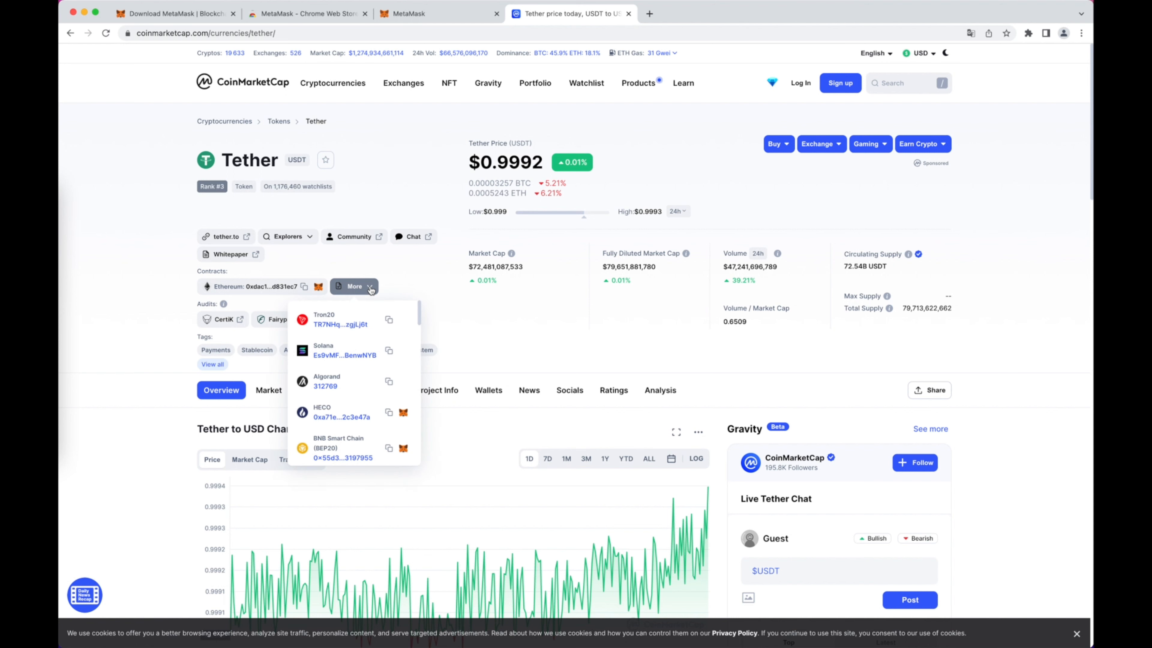
scroll(373, 362, "down", 2)
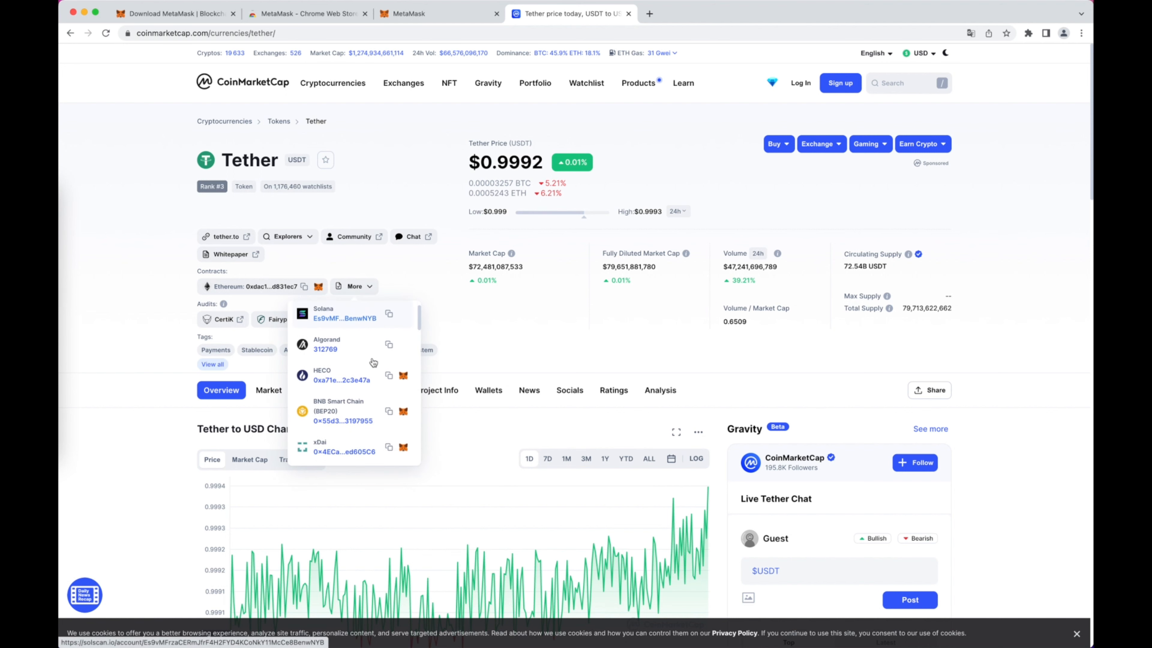
scroll(372, 361, "down", 1)
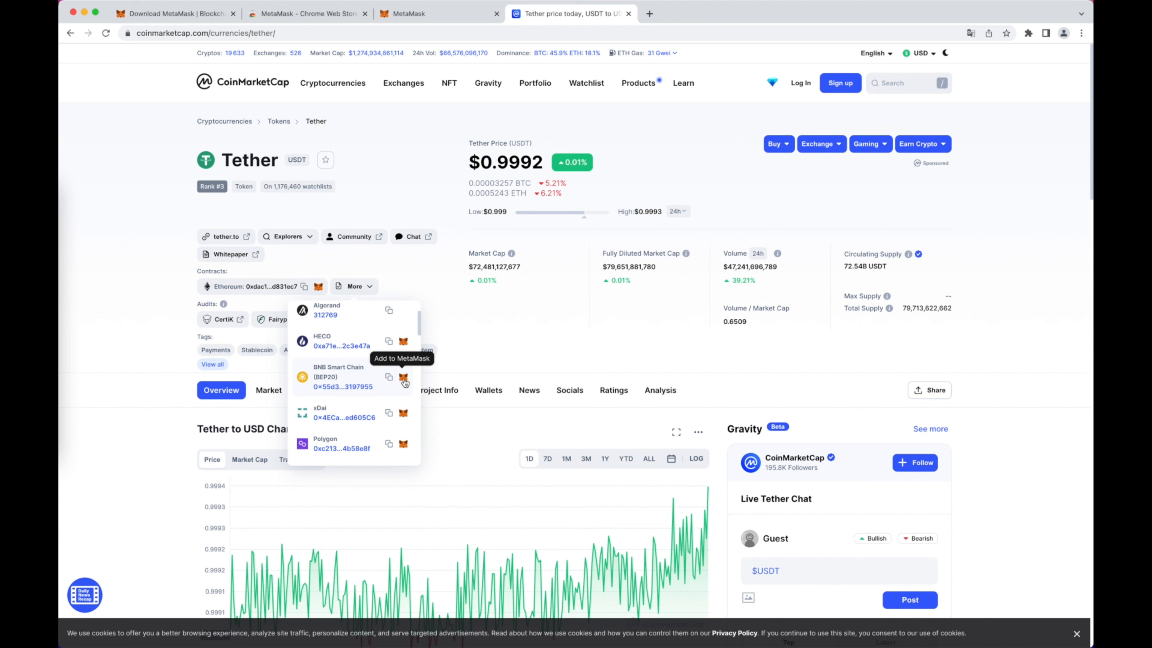
left_click(403, 380)
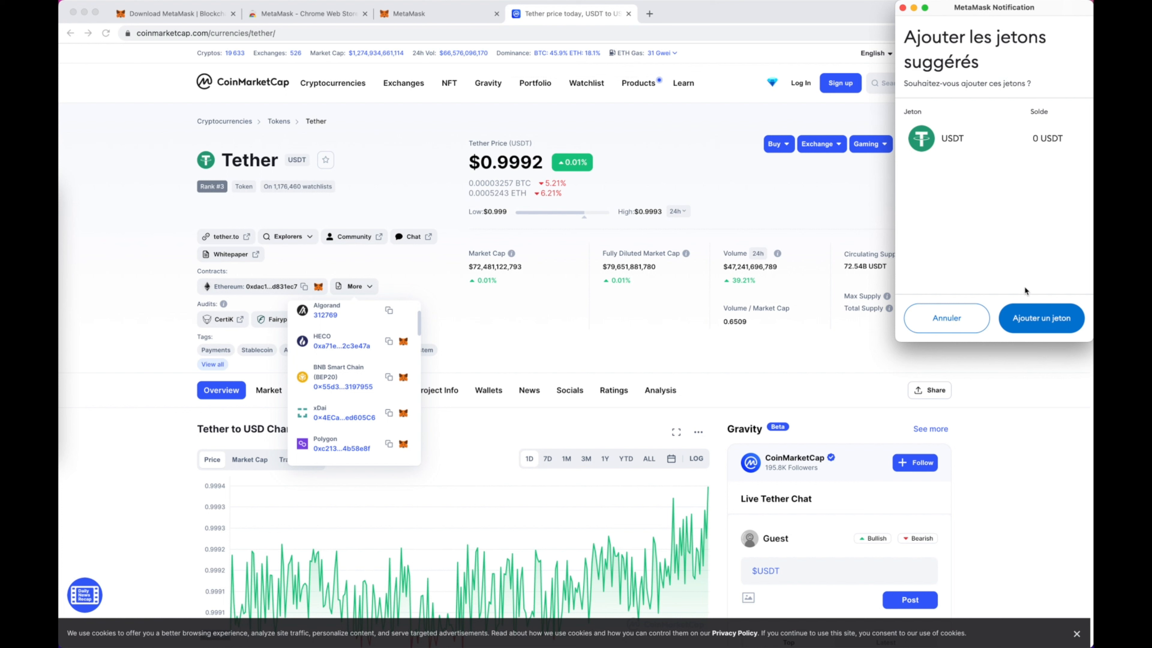
left_click(1035, 325)
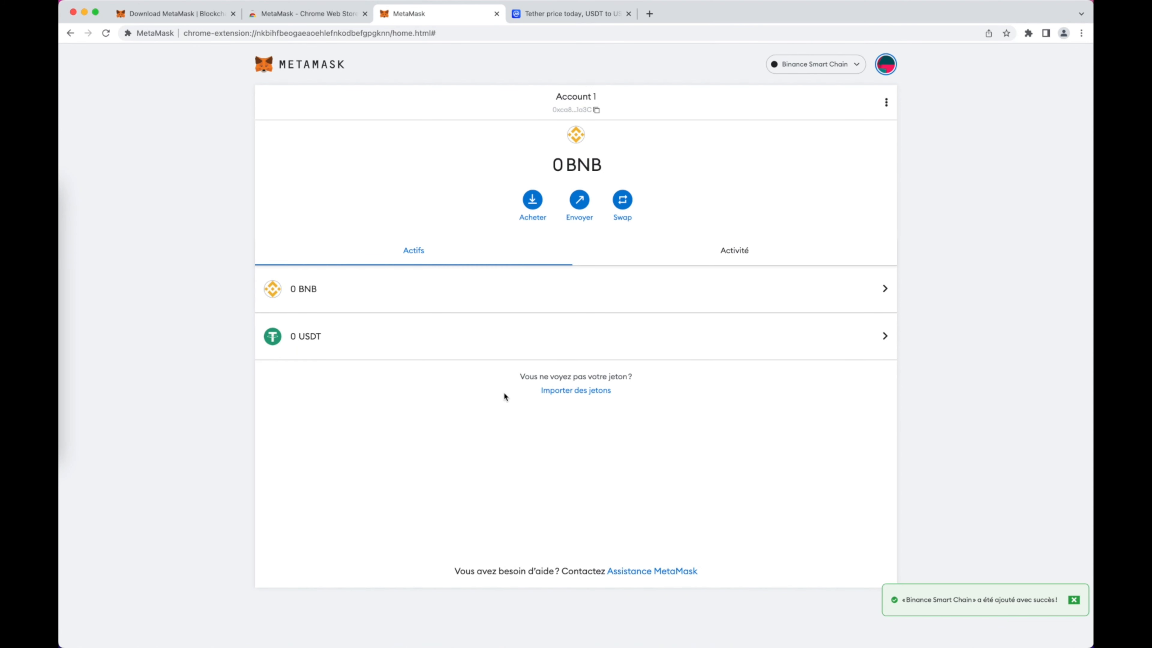